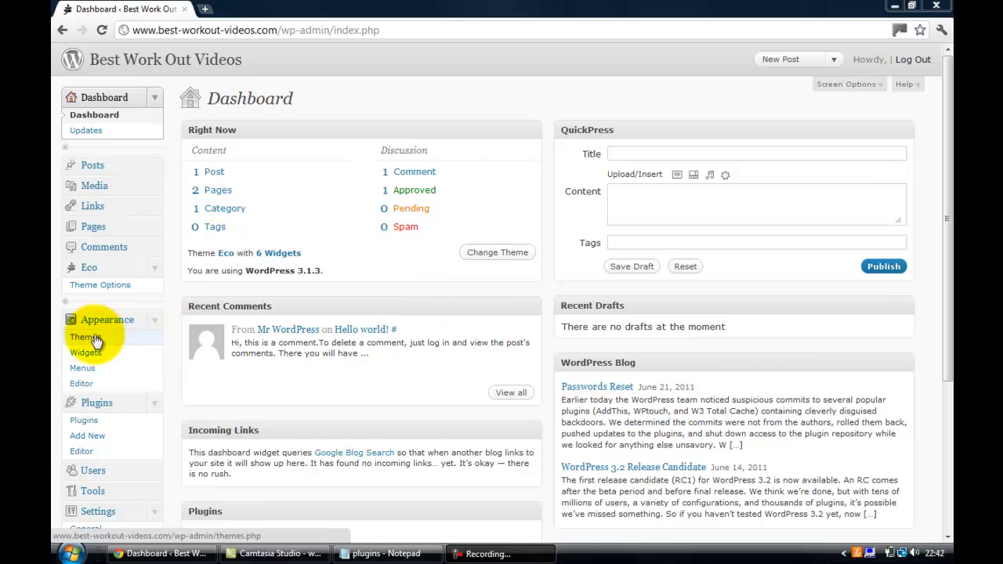
- Go from the dashboard to the installed plugins and open the page for adding new plugins, ready for a keyword search
left_click(86, 421)
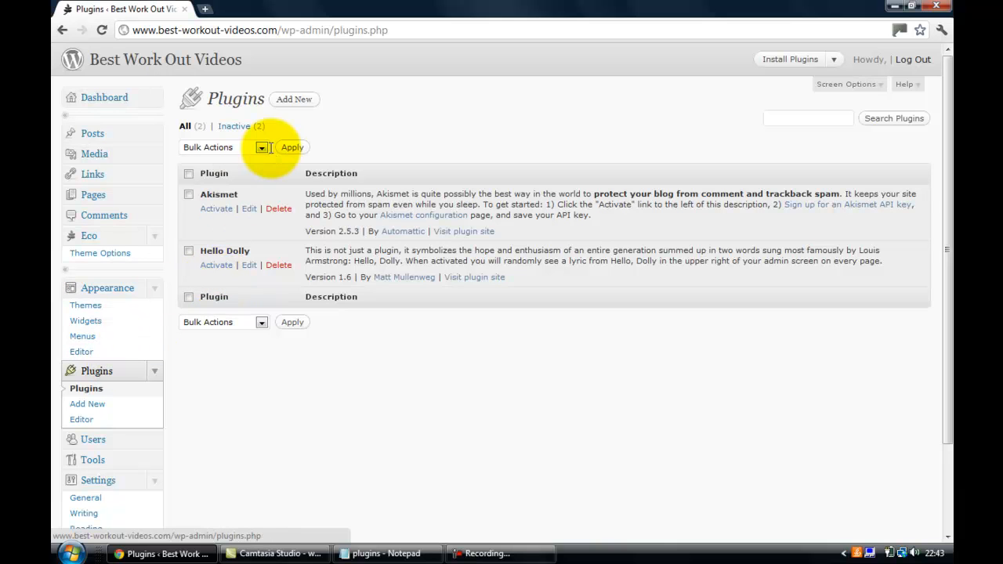
left_click(295, 100)
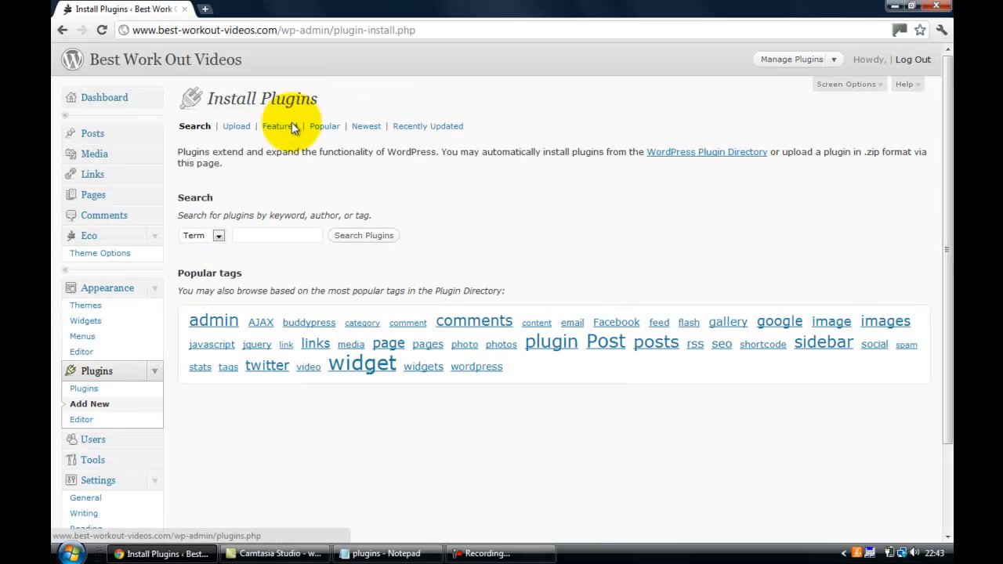
left_click(256, 236)
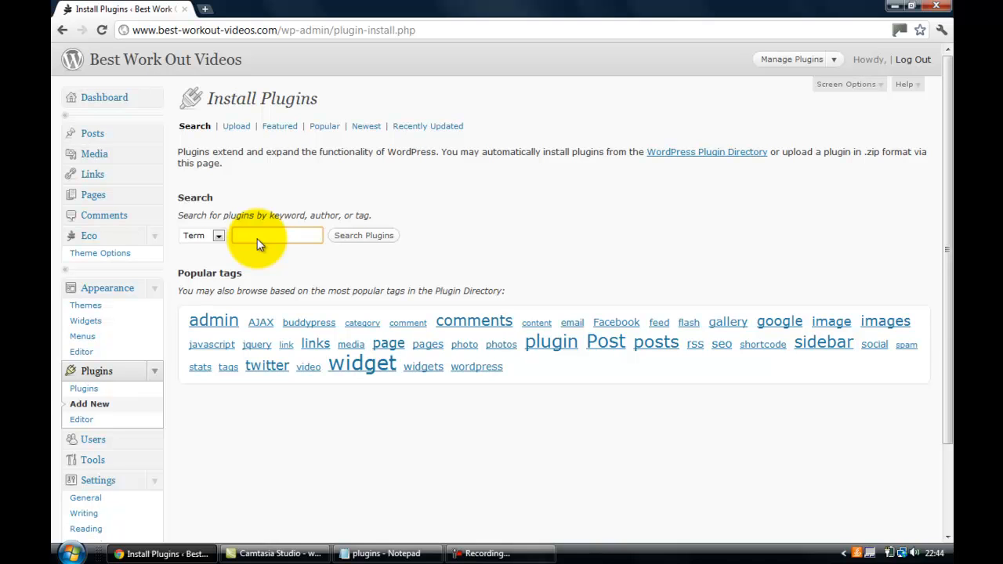
- Copy "All In One SEO Pack" from the plugins list in Notepad and search the plugin installer for it
left_click(407, 554)
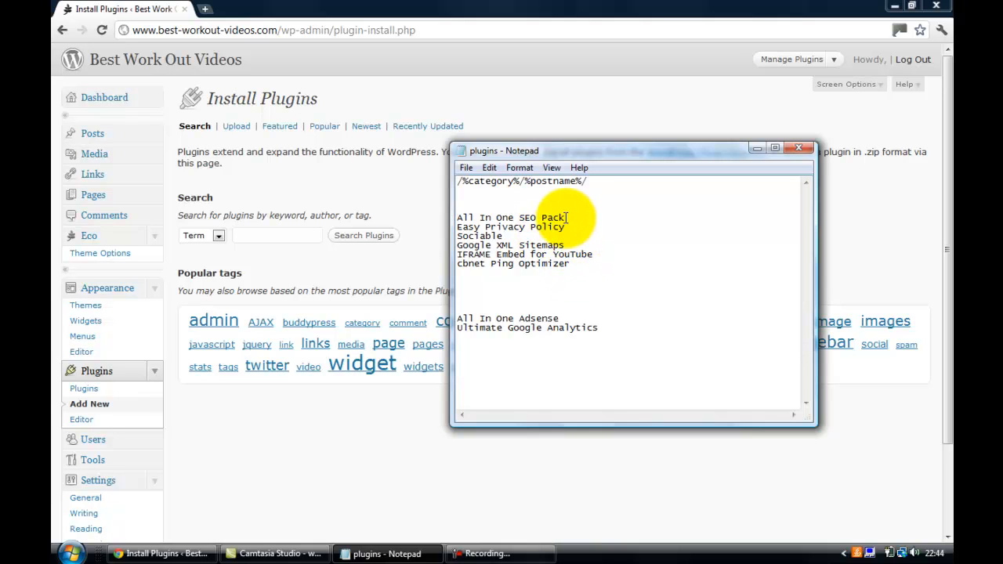
left_click_drag(565, 217, 457, 218)
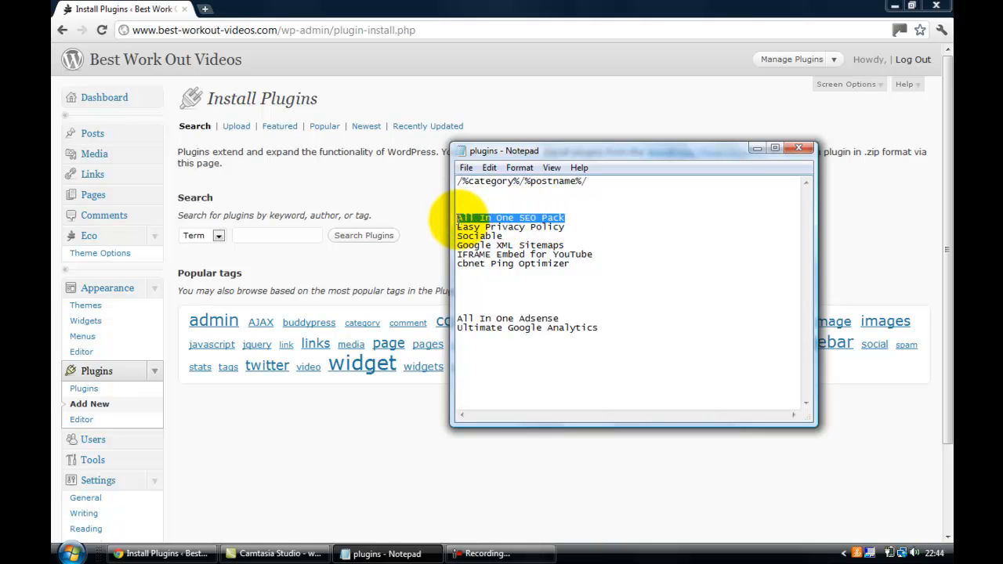
right_click(469, 223)
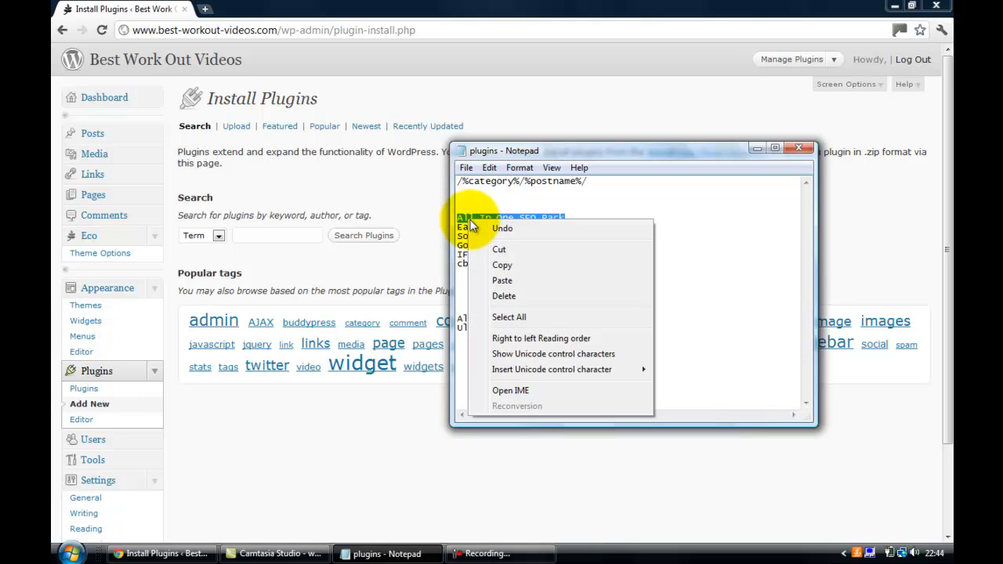
left_click(501, 265)
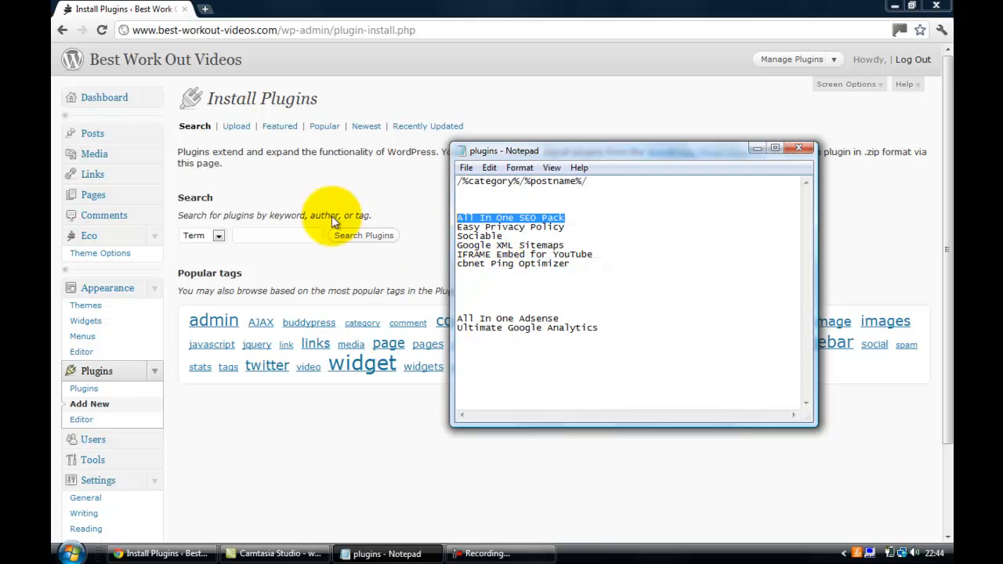
left_click(298, 233)
key("ctrl+v")
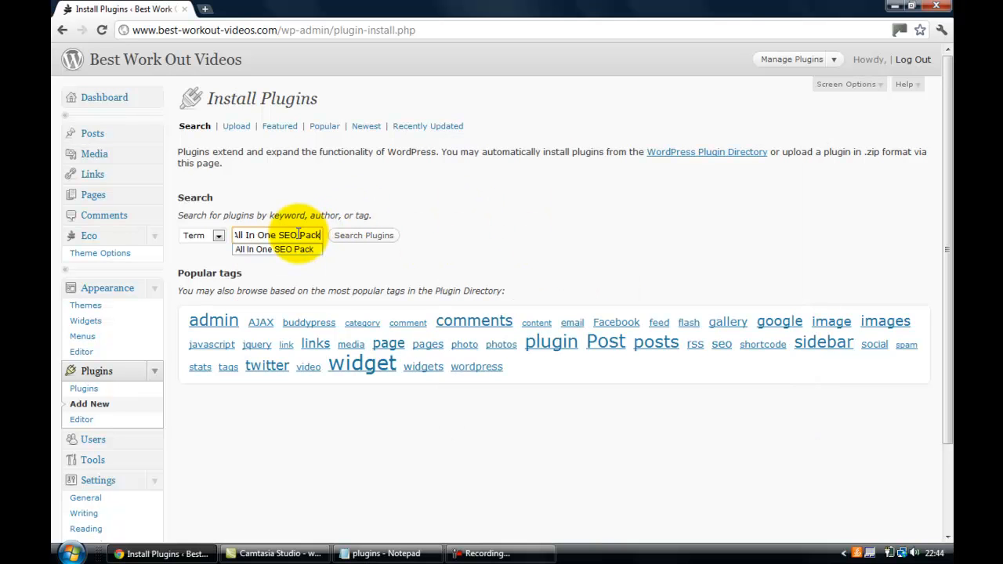
left_click(360, 239)
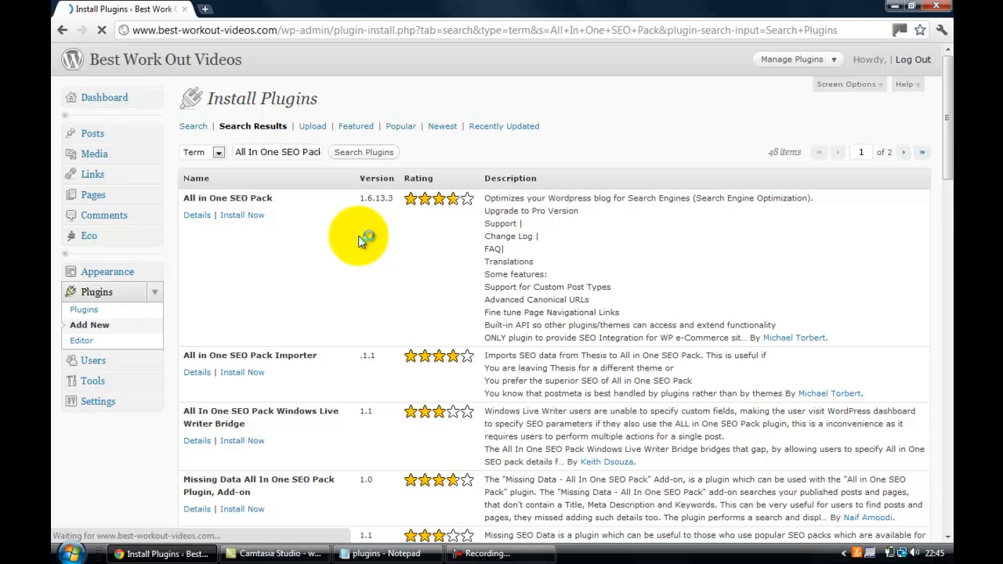
- Install the All in One SEO Pack plugin and return to the plugin installer
left_click(240, 216)
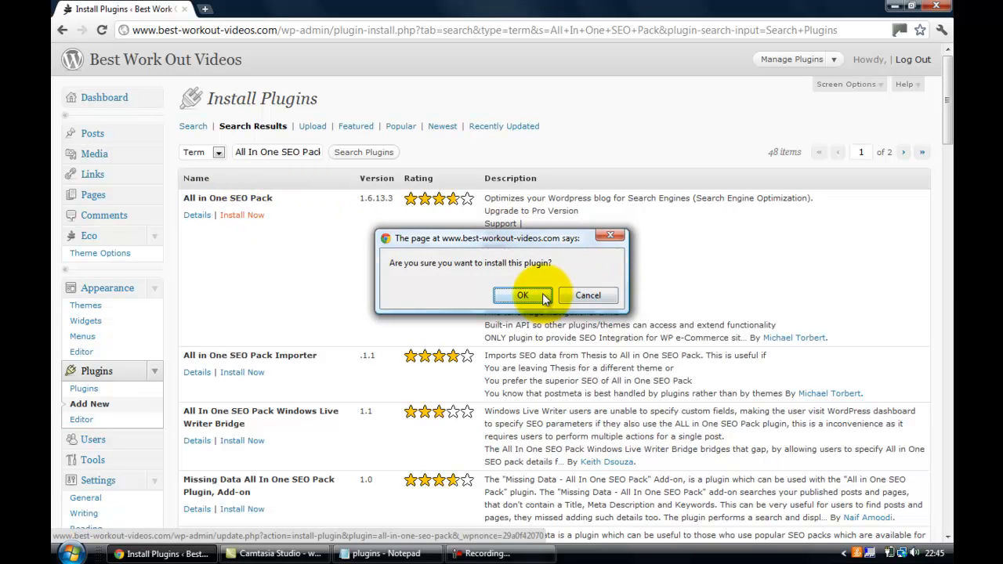
left_click(523, 296)
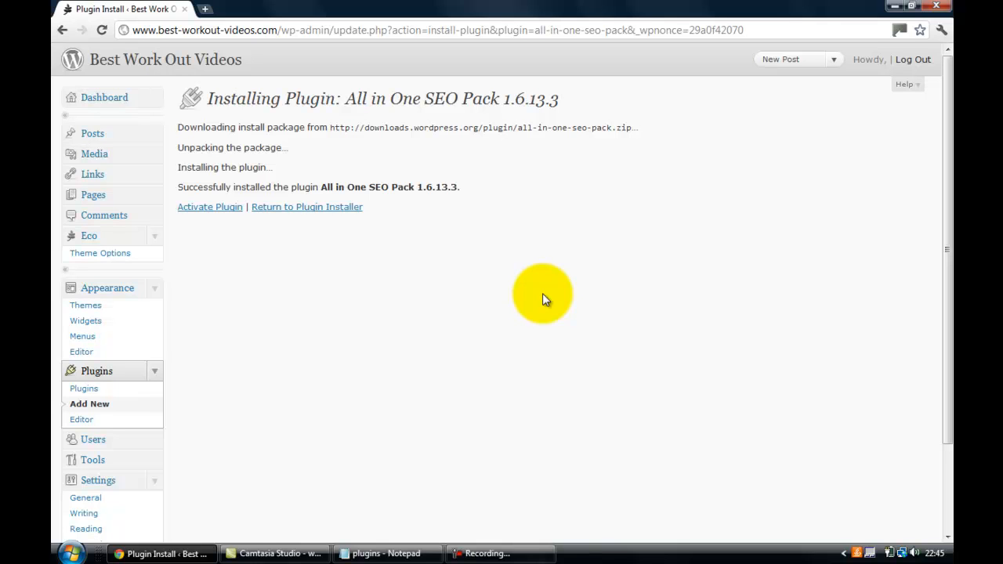
left_click(293, 208)
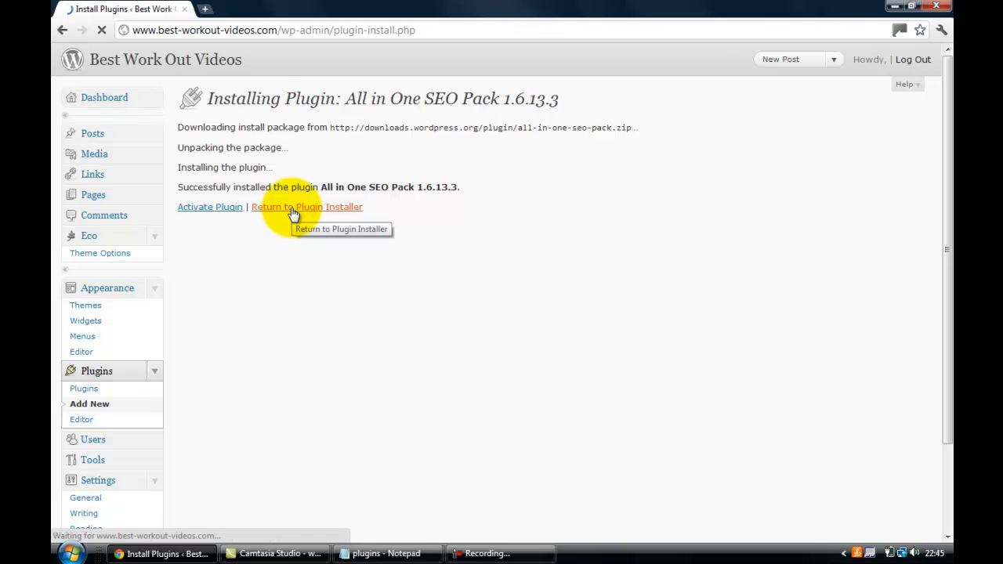
- Copy "Easy Privacy Policy" from the plugins list in Notepad and search the plugin installer for it
left_click(395, 554)
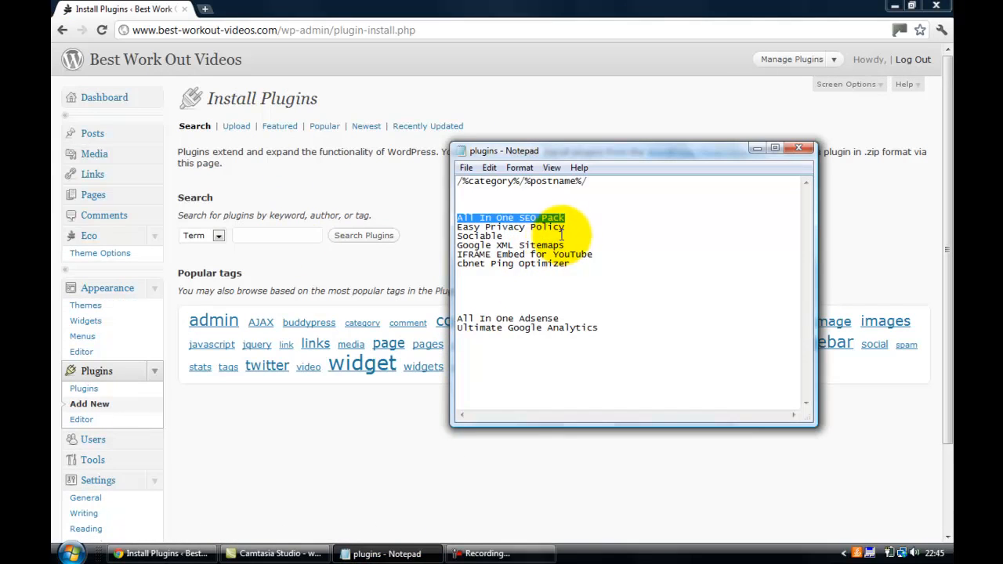
left_click_drag(502, 235, 553, 225)
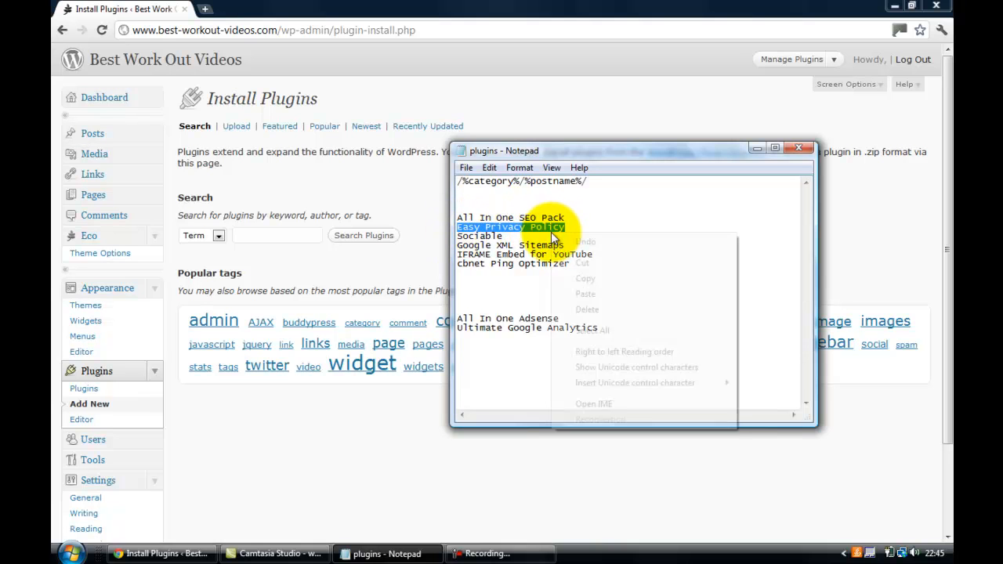
right_click(550, 232)
left_click(584, 280)
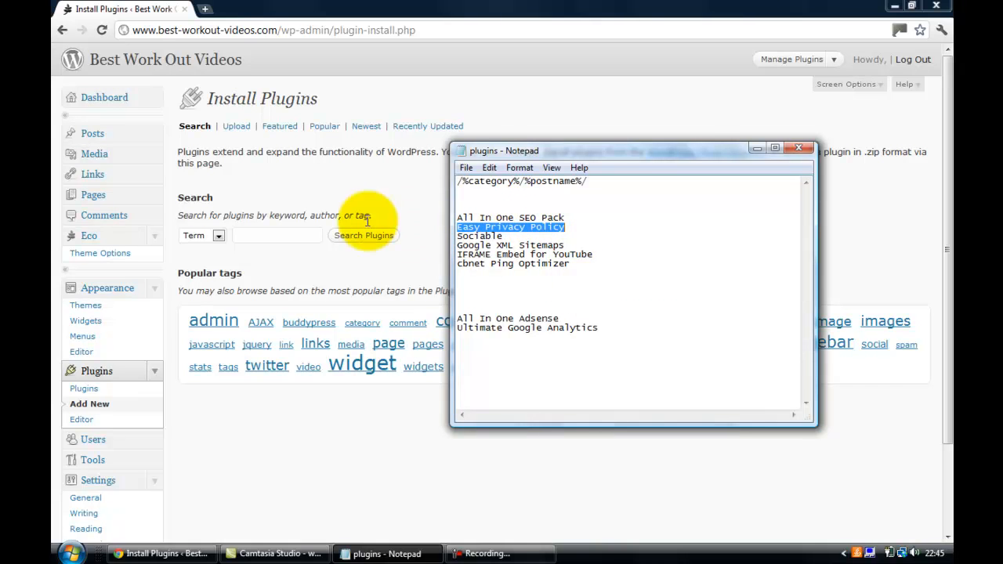
left_click(311, 231)
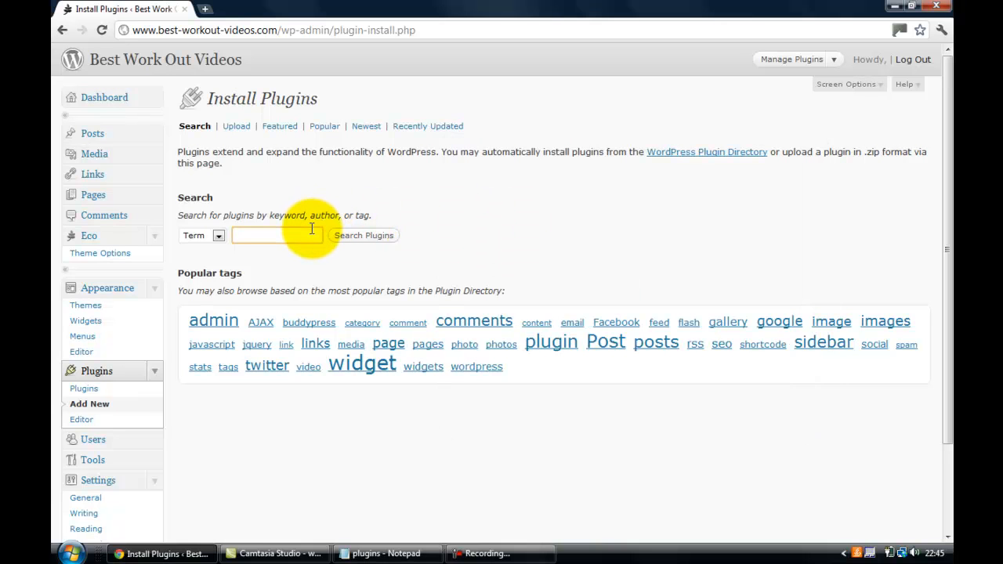
key("ctrl+v")
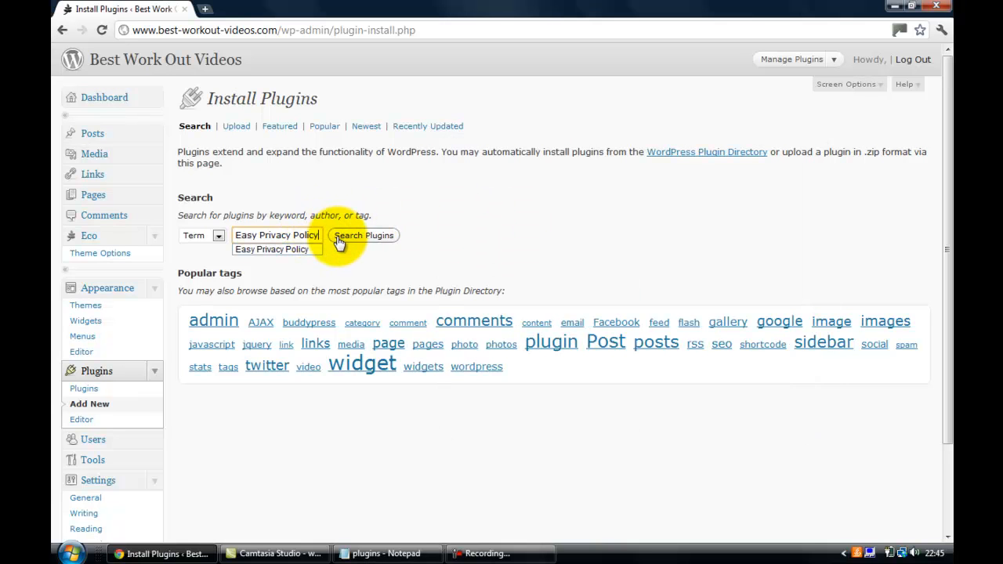
left_click(341, 240)
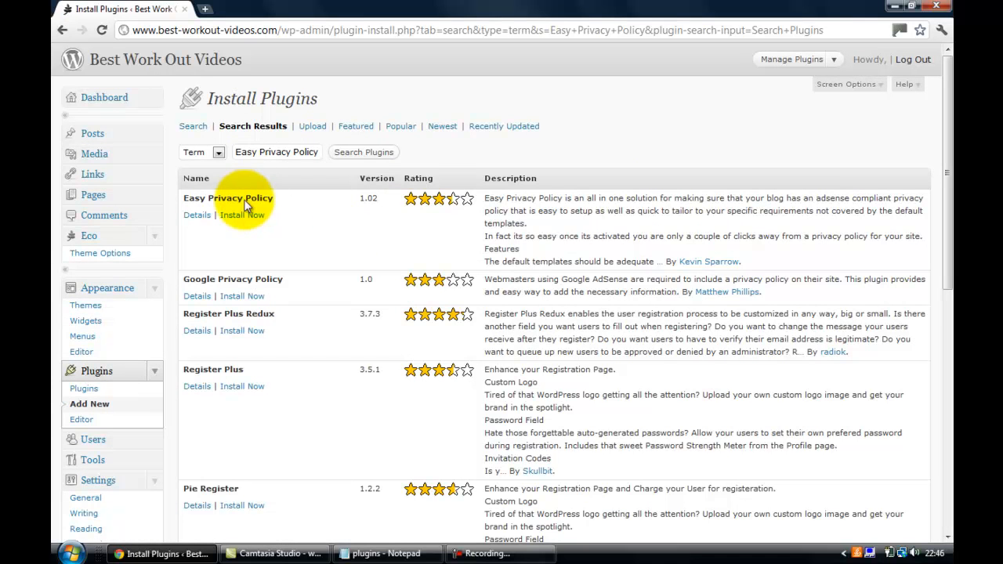
- Install the Easy Privacy Policy plugin and return to the plugin installer
left_click(237, 216)
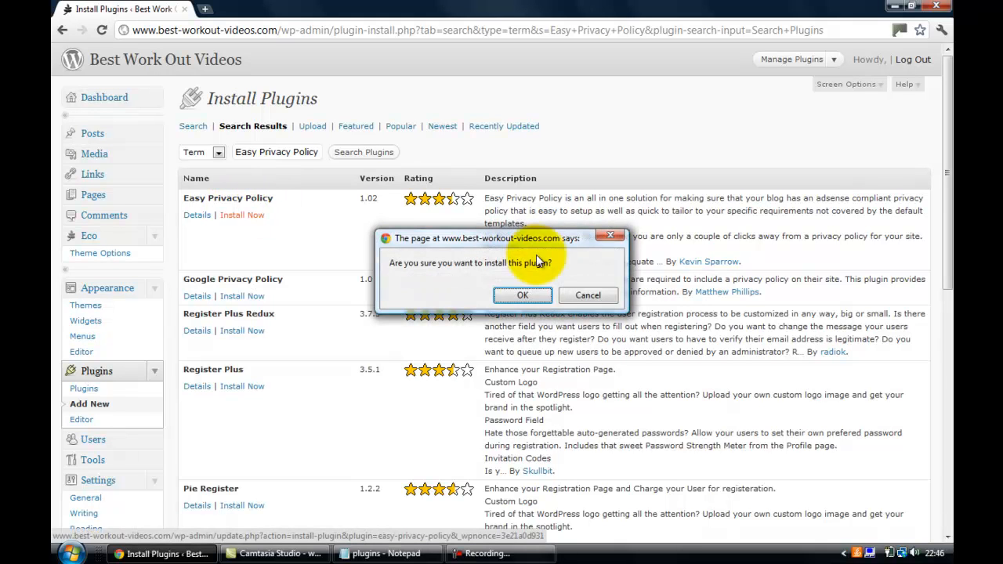
left_click(522, 295)
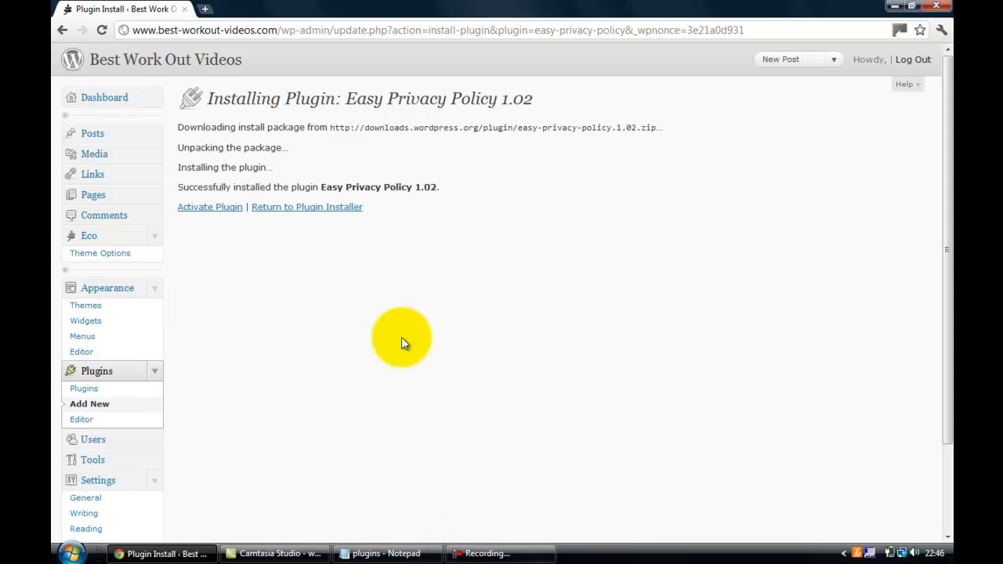
left_click(350, 208)
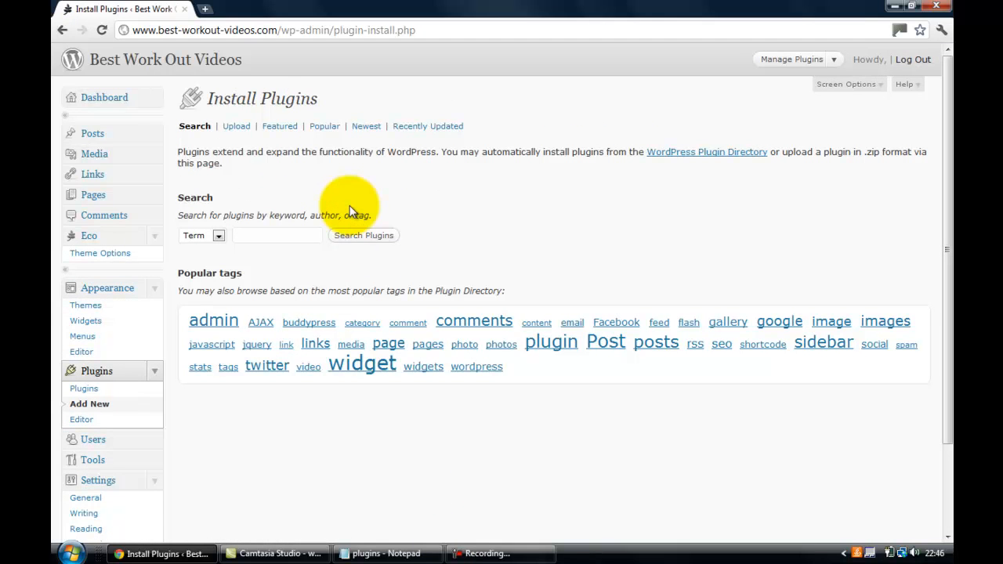
- Copy "IFRAME Embed for YouTube" from the plugins list in Notepad and search the plugin installer for it
left_click(391, 545)
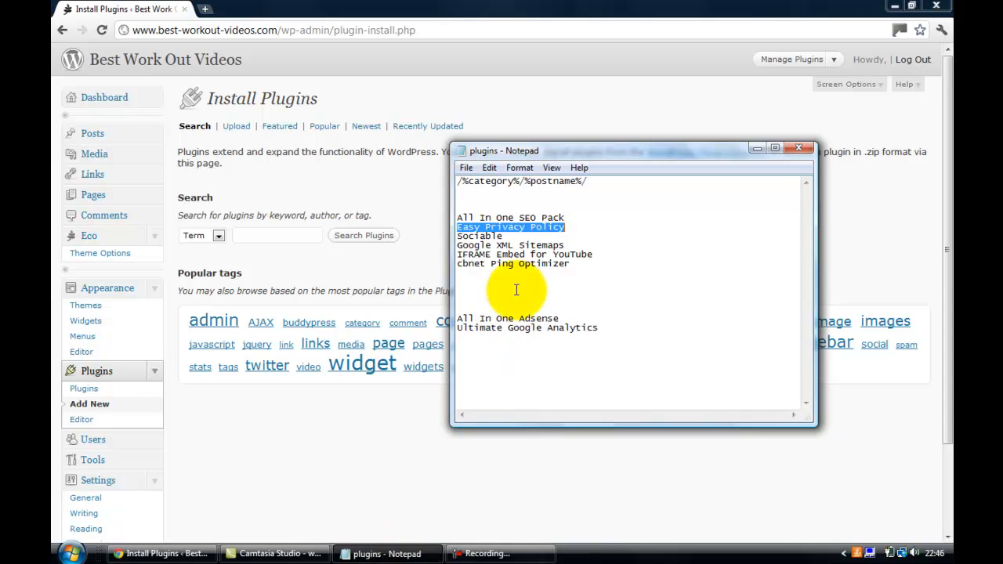
left_click_drag(594, 254, 458, 254)
right_click(458, 254)
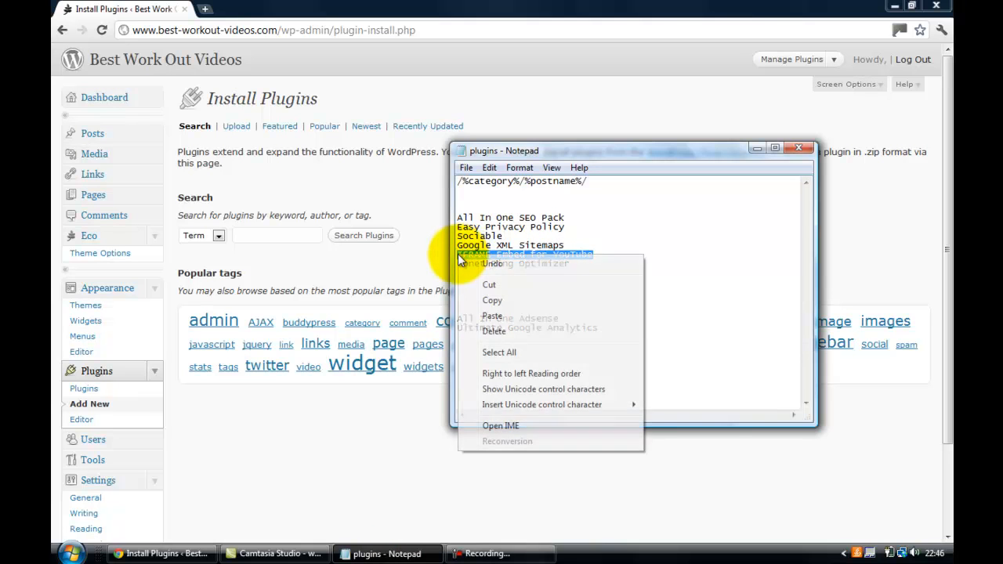
left_click(488, 302)
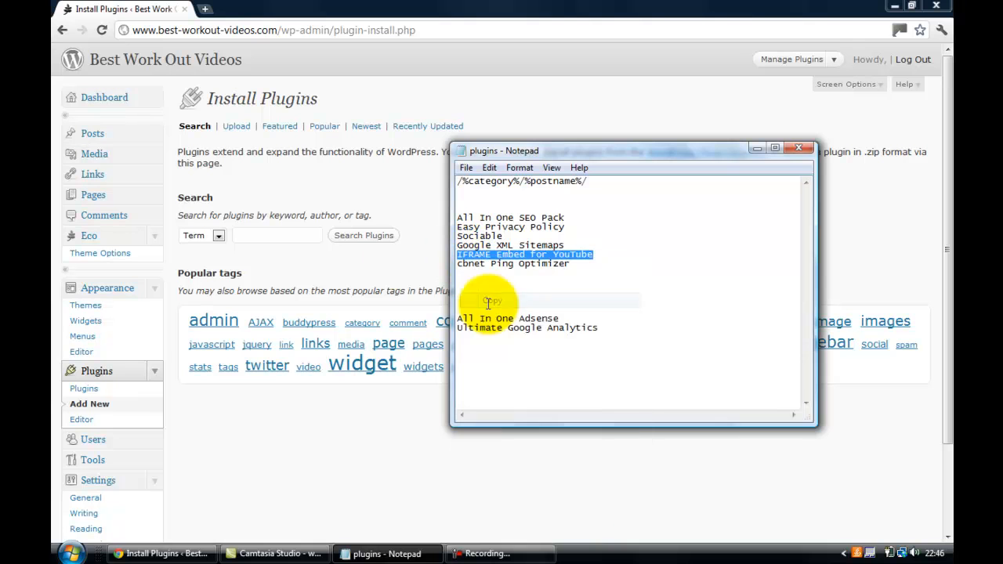
left_click(274, 228)
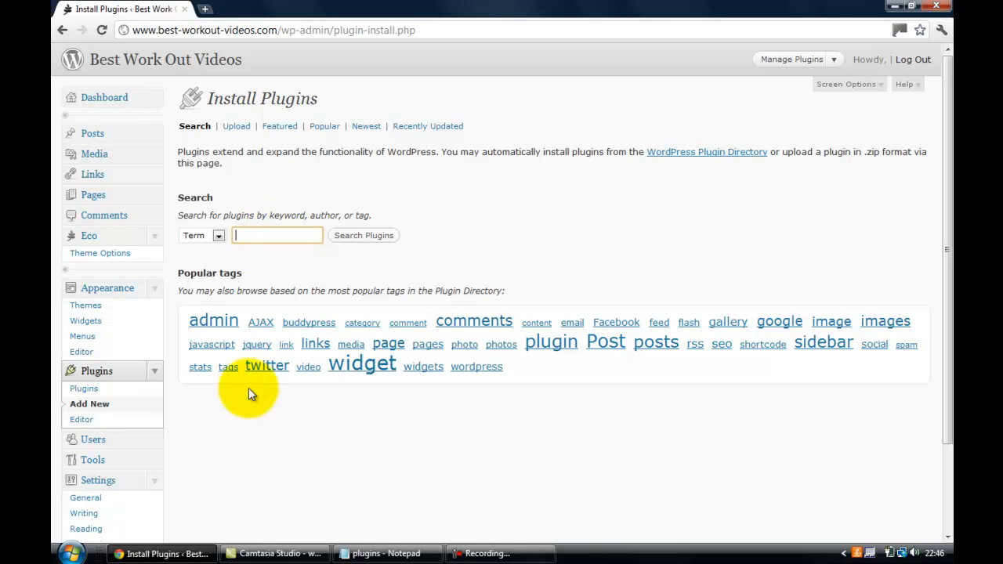
left_click(415, 542)
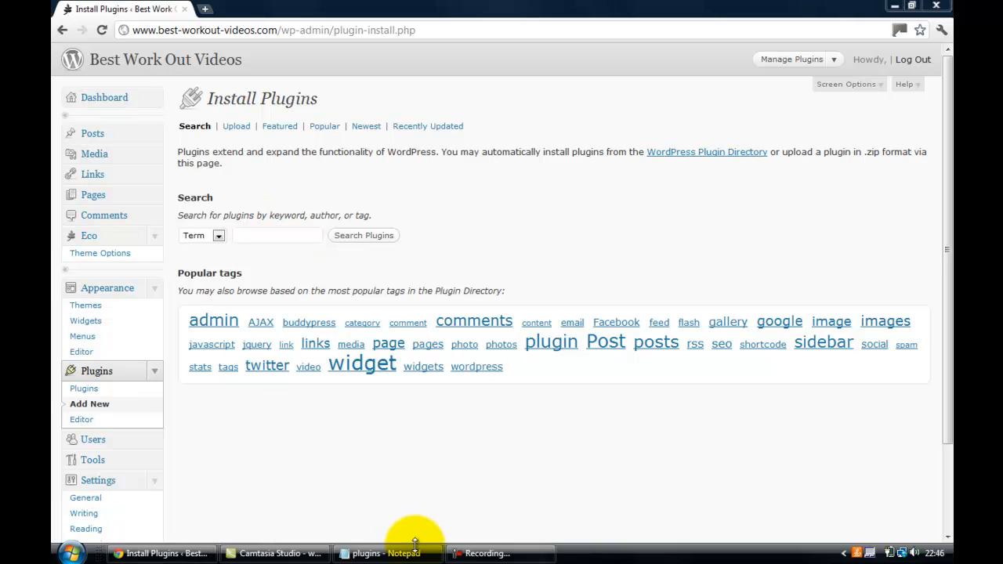
left_click(414, 544)
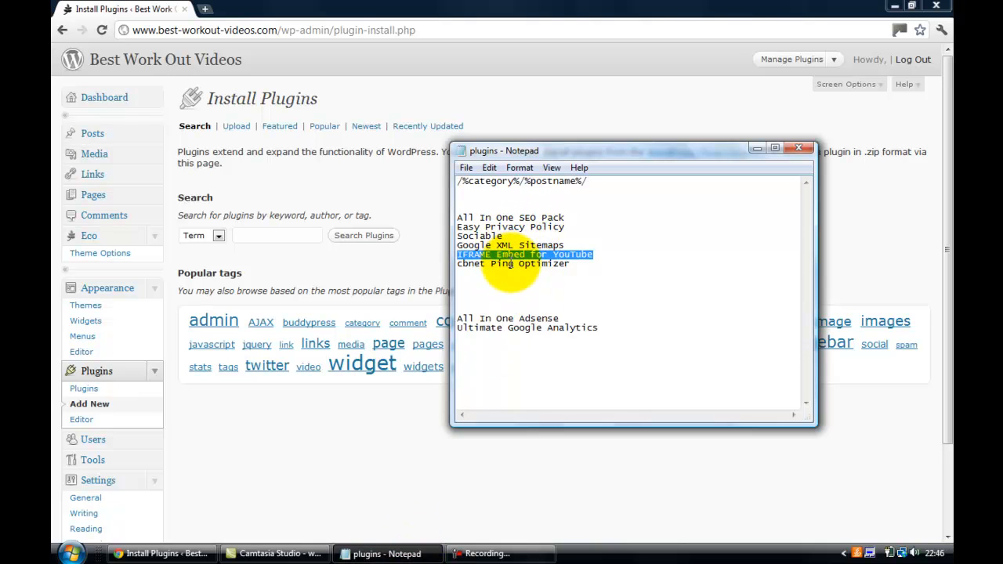
left_click_drag(570, 263, 445, 200)
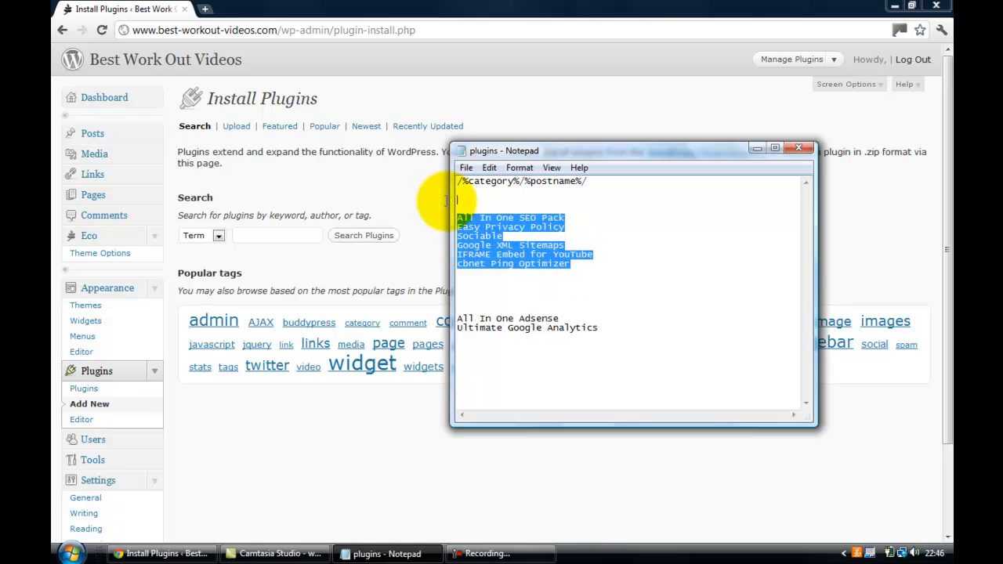
left_click(260, 232)
left_click(259, 234)
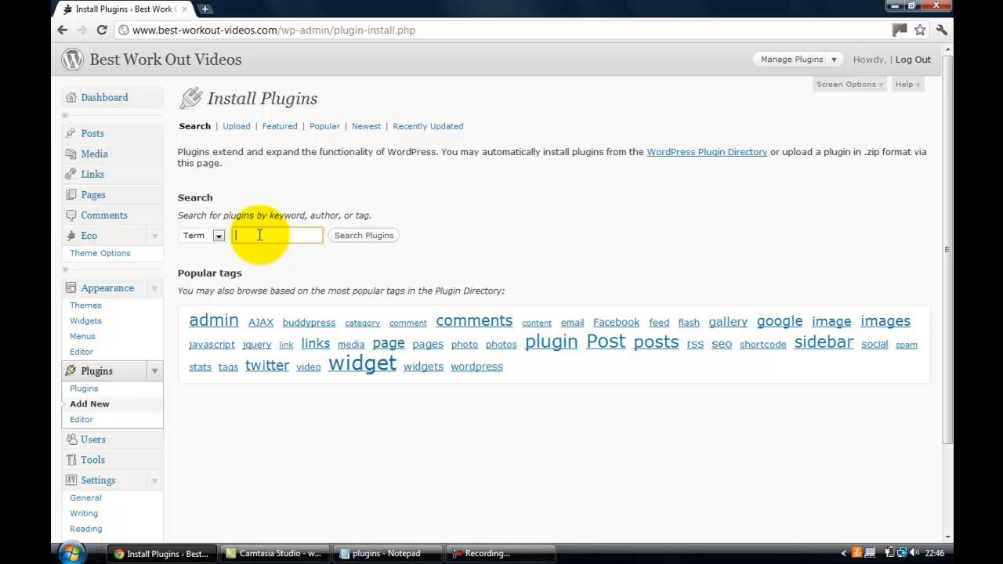
key("ctrl+v")
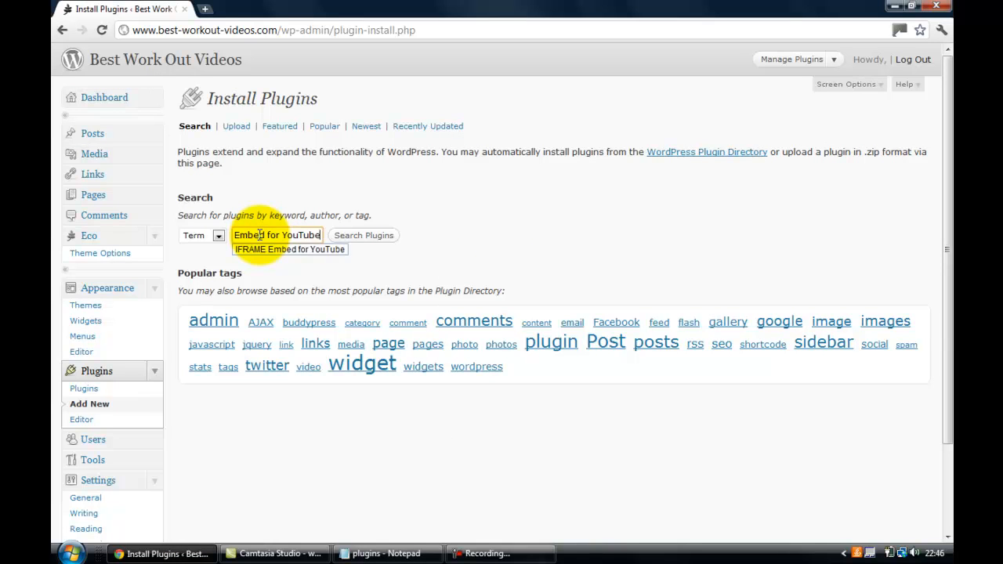
left_click(346, 239)
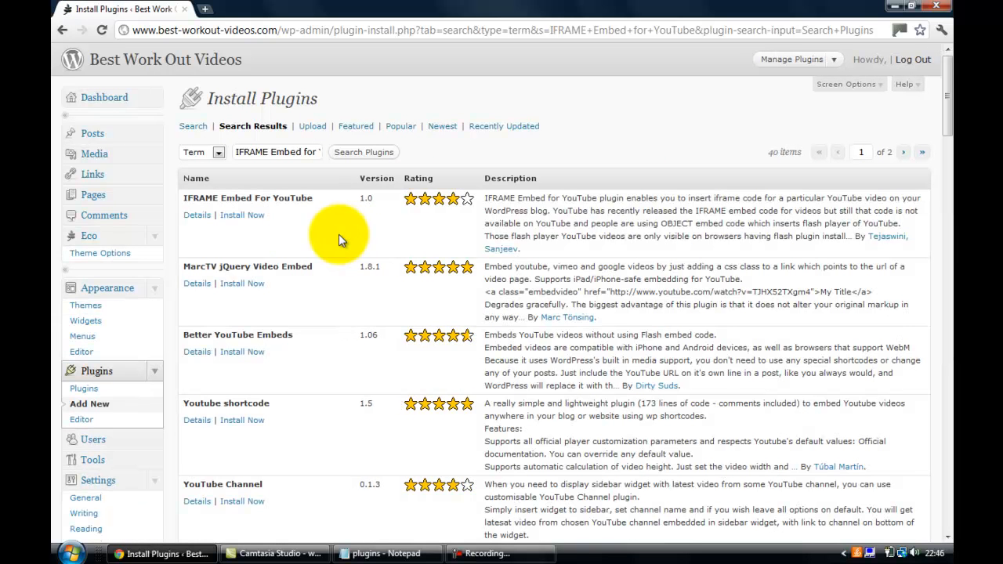
- Install the IFRAME Embed For YouTube plugin from the search results
left_click(252, 217)
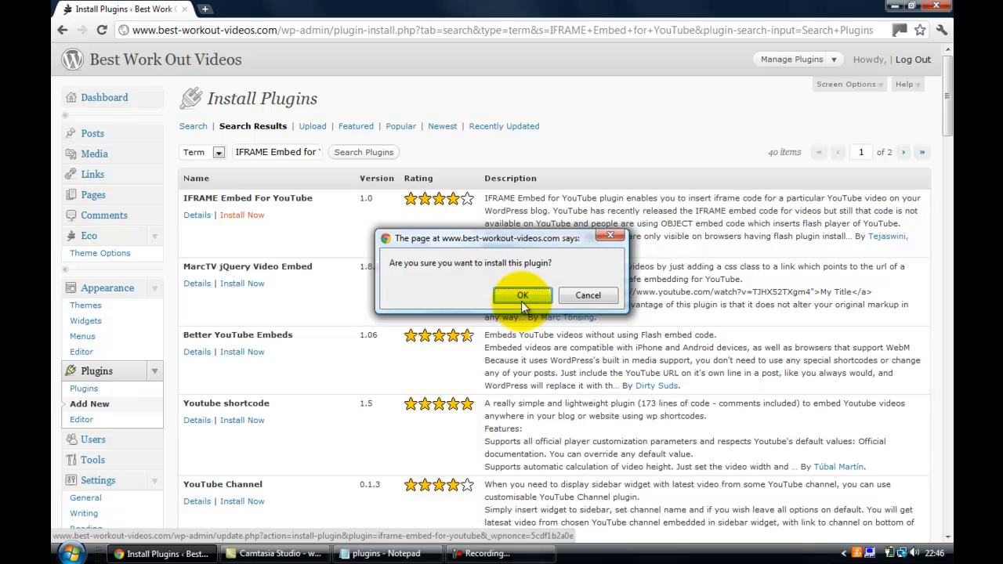
left_click(522, 296)
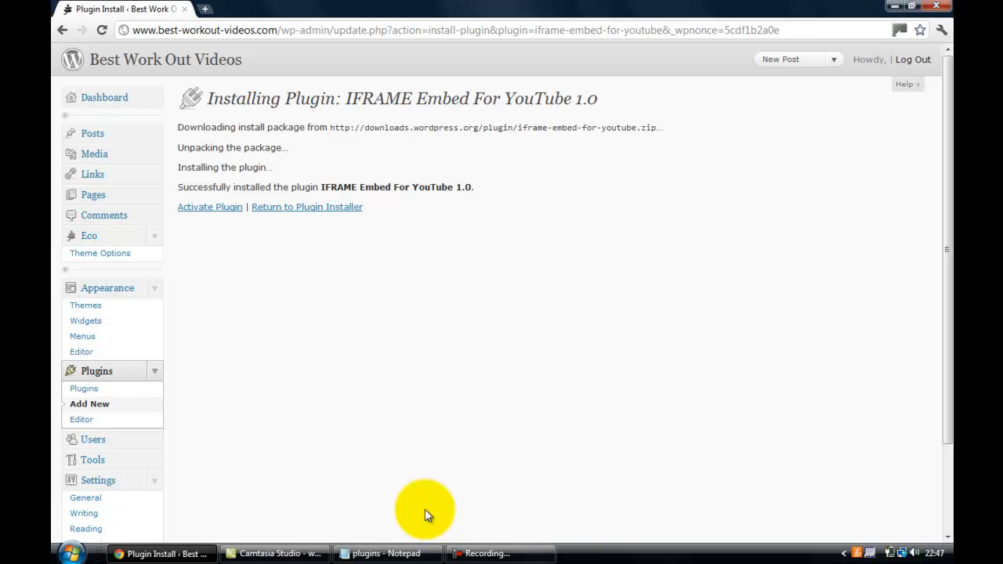
- Review the Notepad plugins list alongside the site's installed plugins, and minimize Notepad
left_click(405, 554)
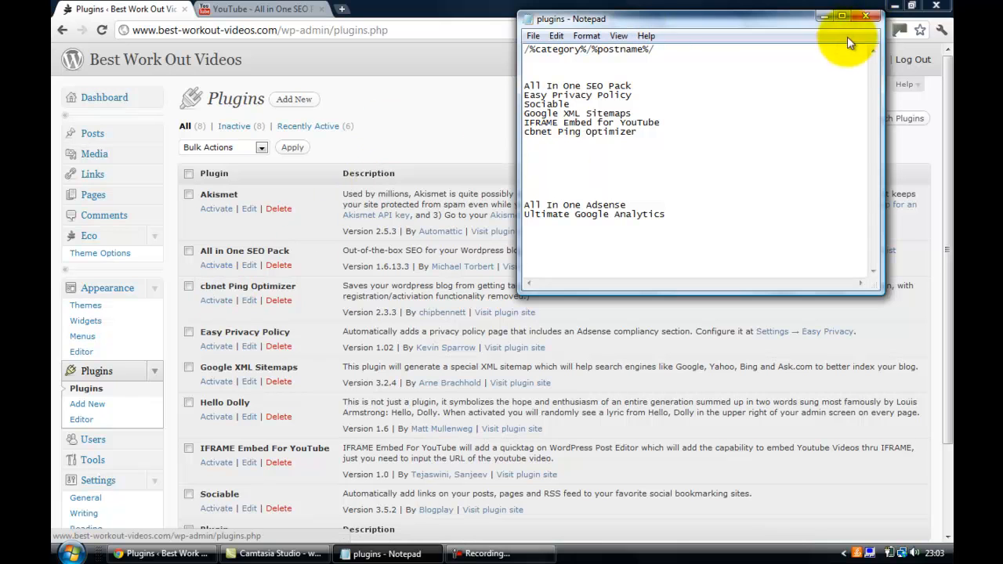
left_click(823, 16)
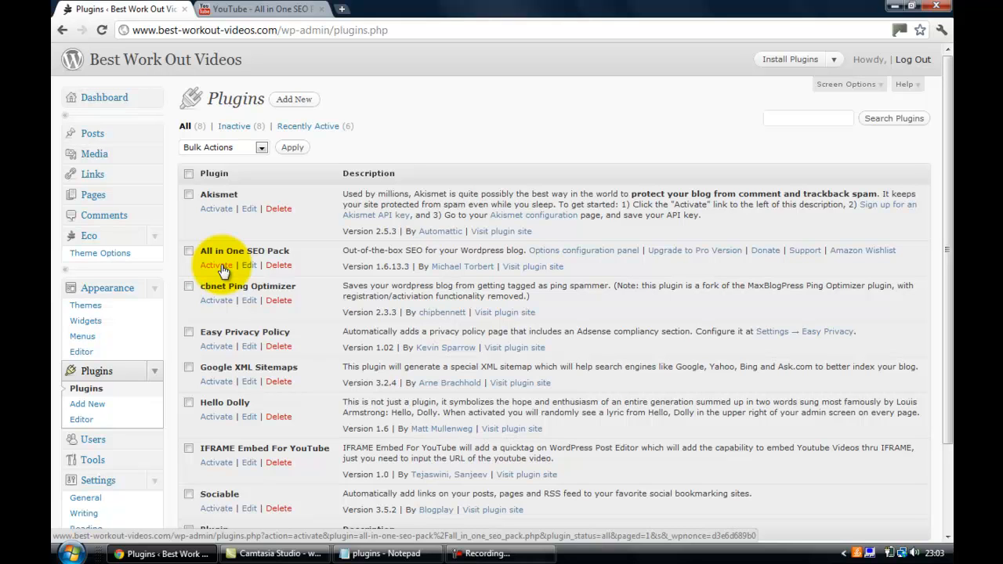
- Activate the All in One SEO Pack plugin and open its options page
left_click(216, 265)
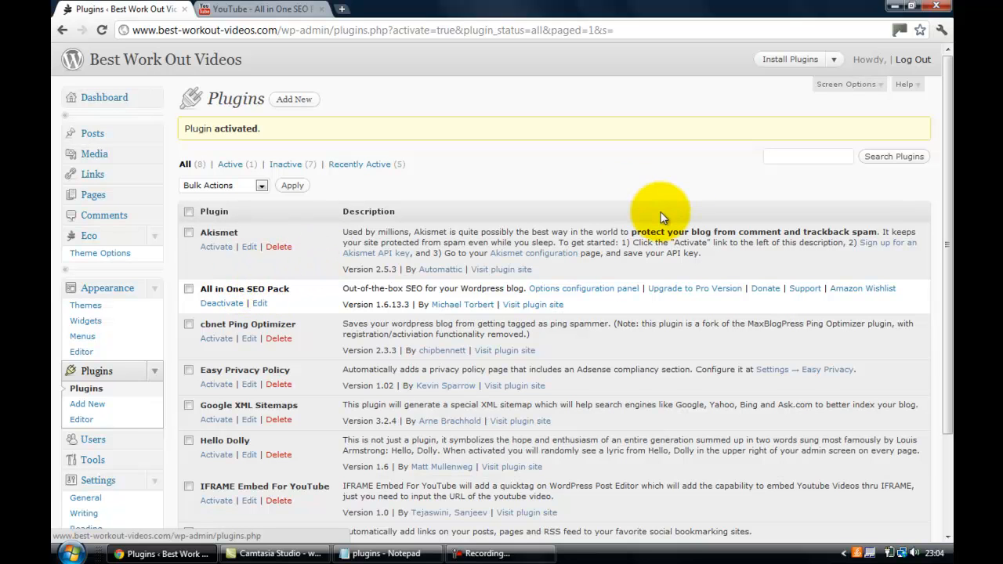
left_click_drag(948, 131, 930, 88)
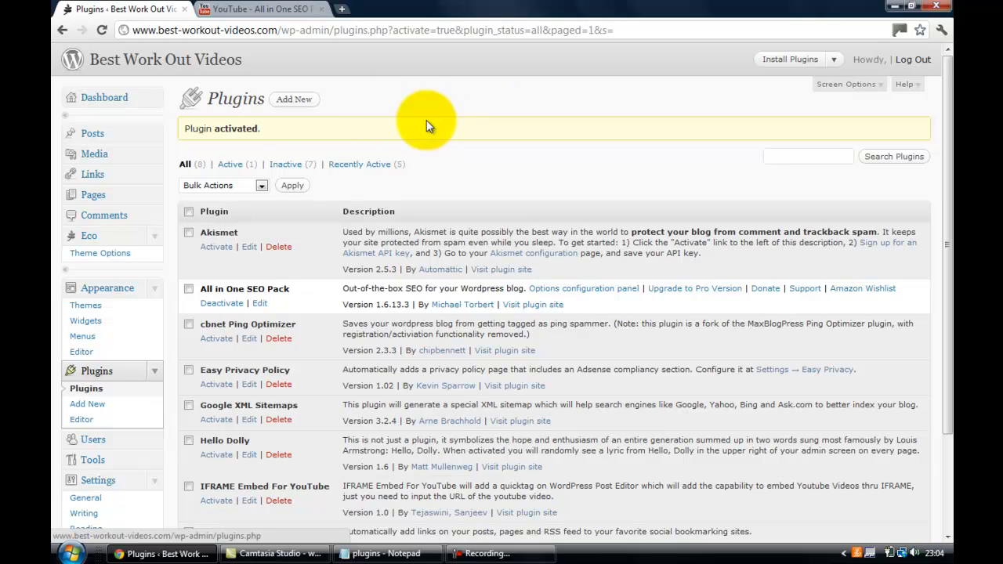
left_click_drag(946, 104, 947, 212)
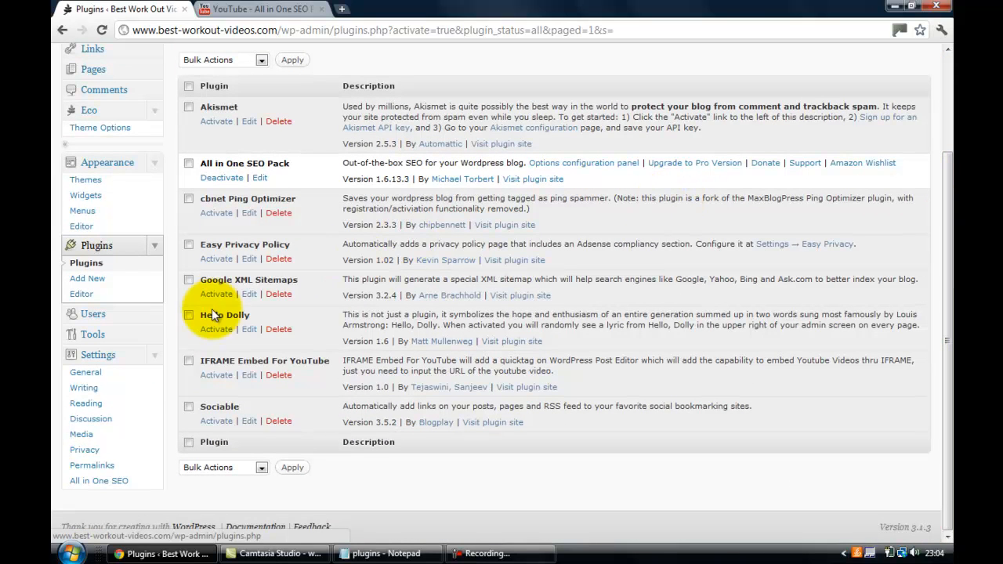
left_click(120, 482)
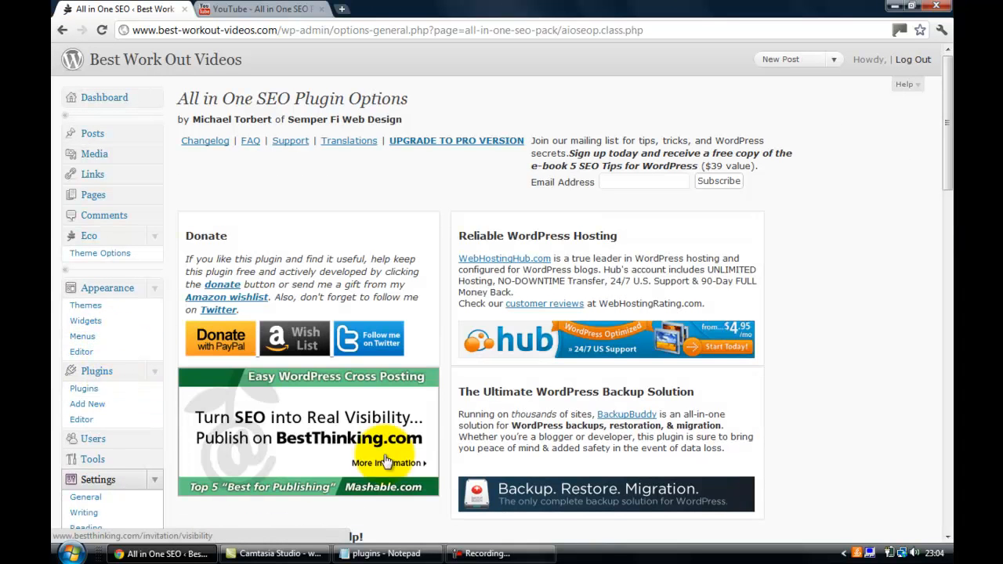
- Shorten the All in One SEO home title to "Best Workout Videos"
left_click_drag(944, 155, 929, 224)
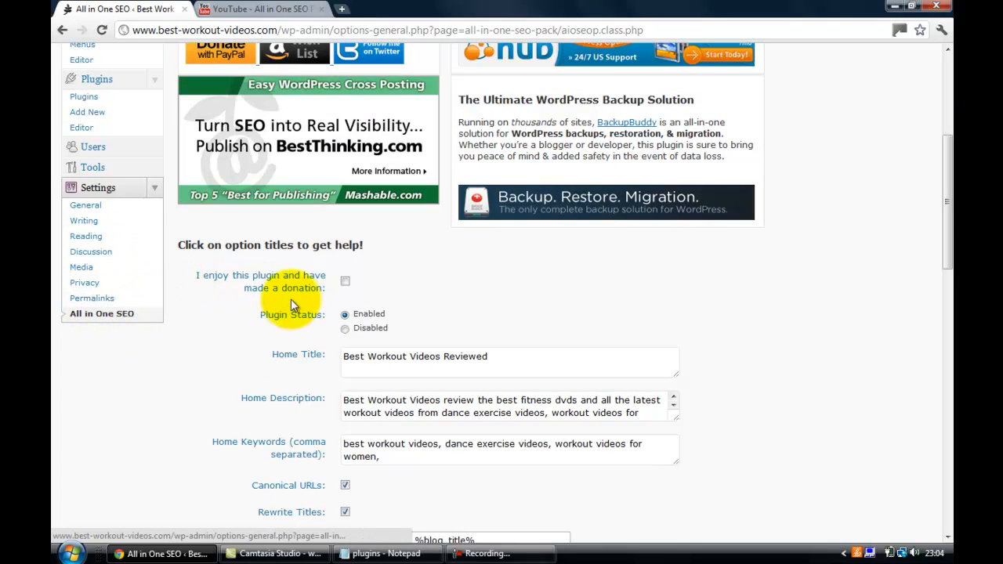
left_click_drag(947, 244, 932, 295)
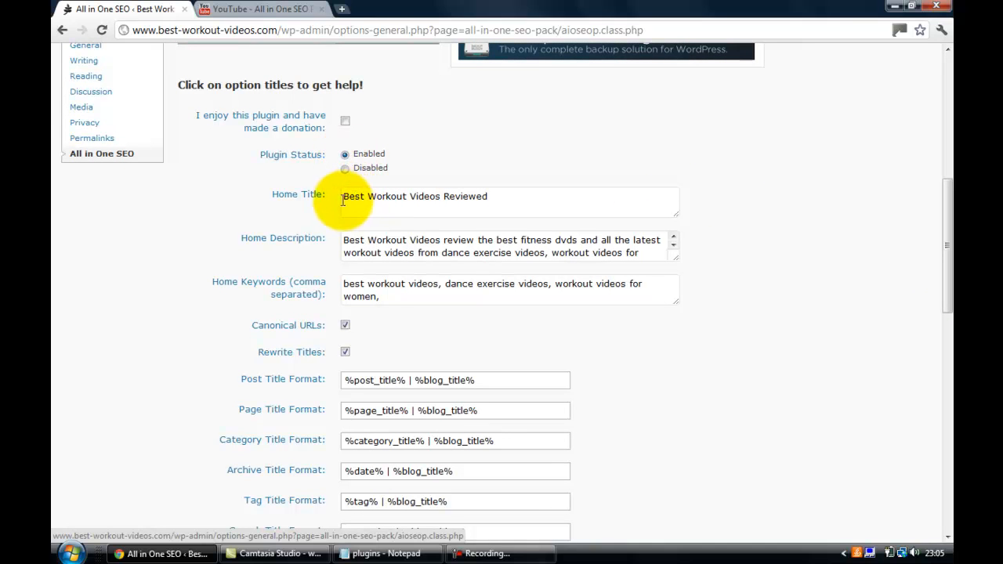
left_click_drag(342, 198, 487, 190)
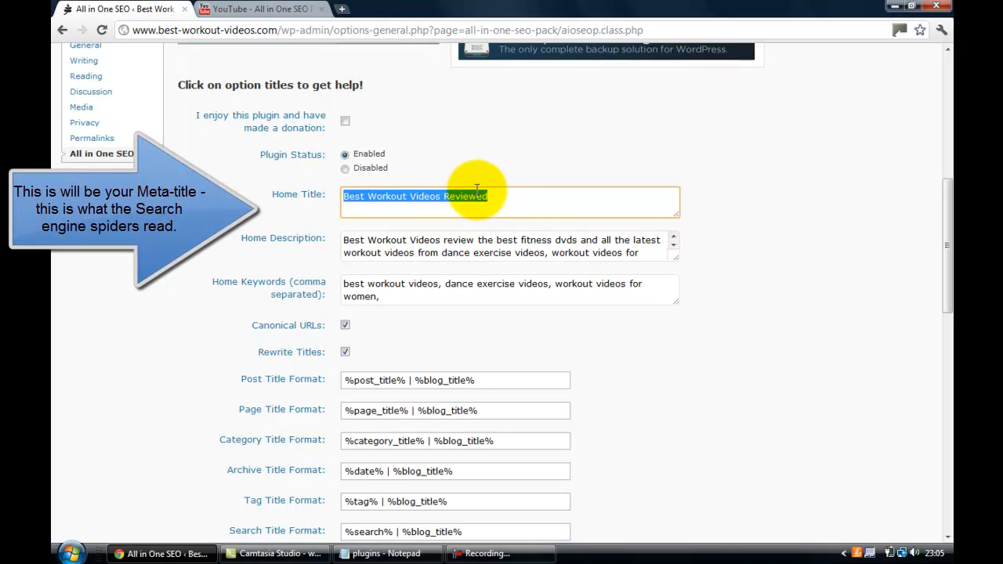
mouse_move(444, 196)
left_mouse_down()
mouse_move(481, 197)
mouse_move(442, 196)
left_mouse_up()
key("BackSpace")
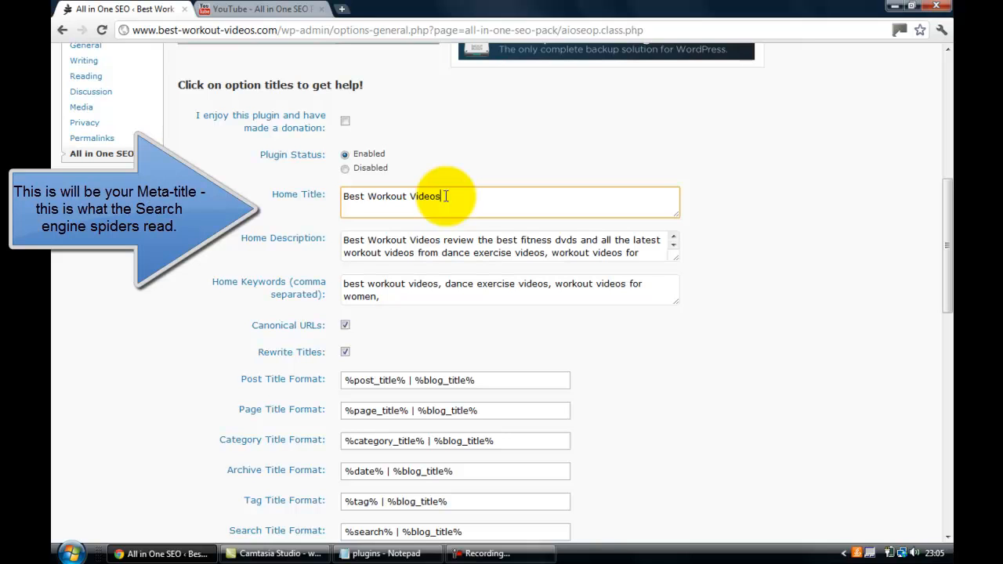
left_click_drag(438, 197, 343, 193)
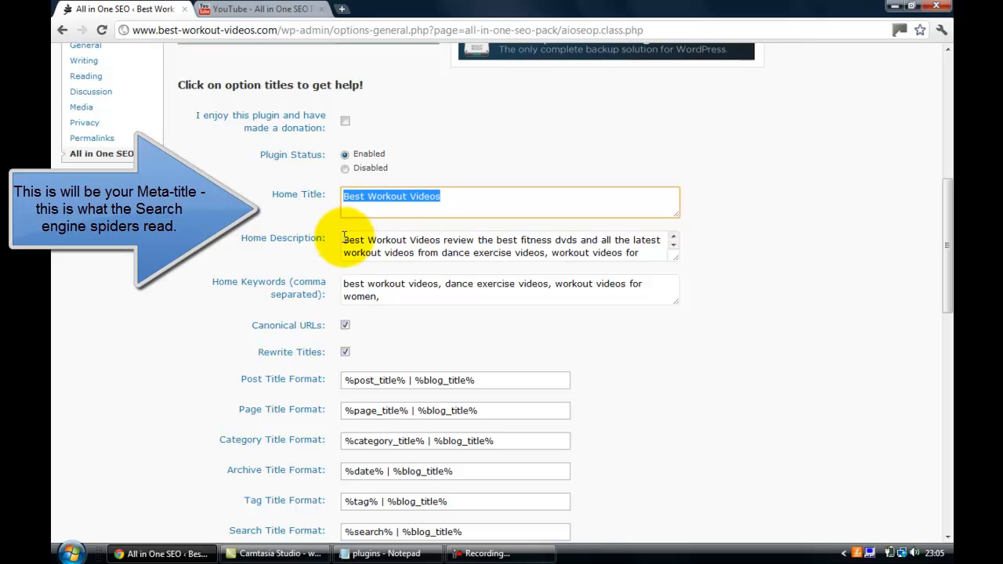
- Review the full home description and the comma-separated home keywords in the All in One SEO options
left_click_drag(344, 237, 419, 236)
left_click(419, 239)
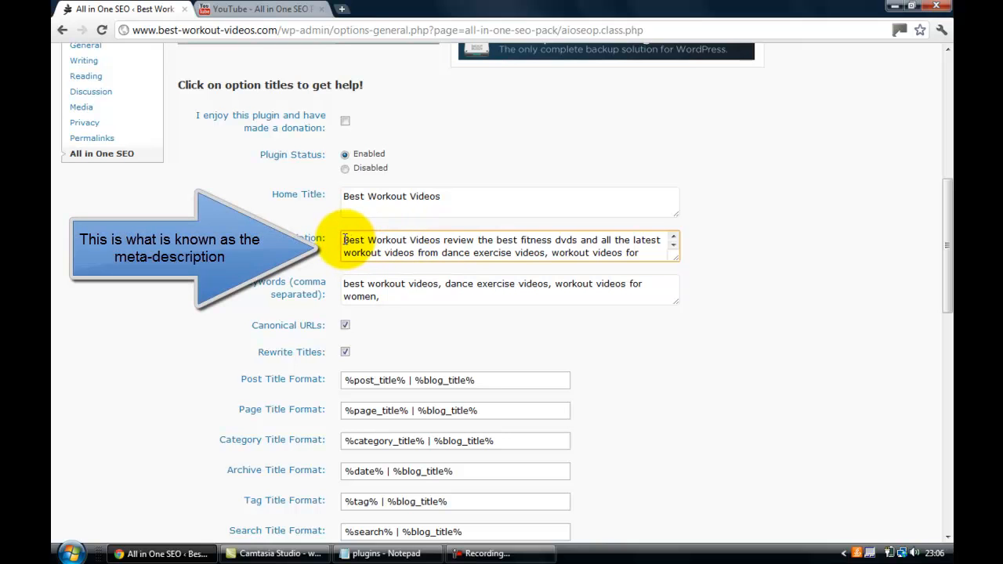
left_click_drag(345, 239, 642, 253)
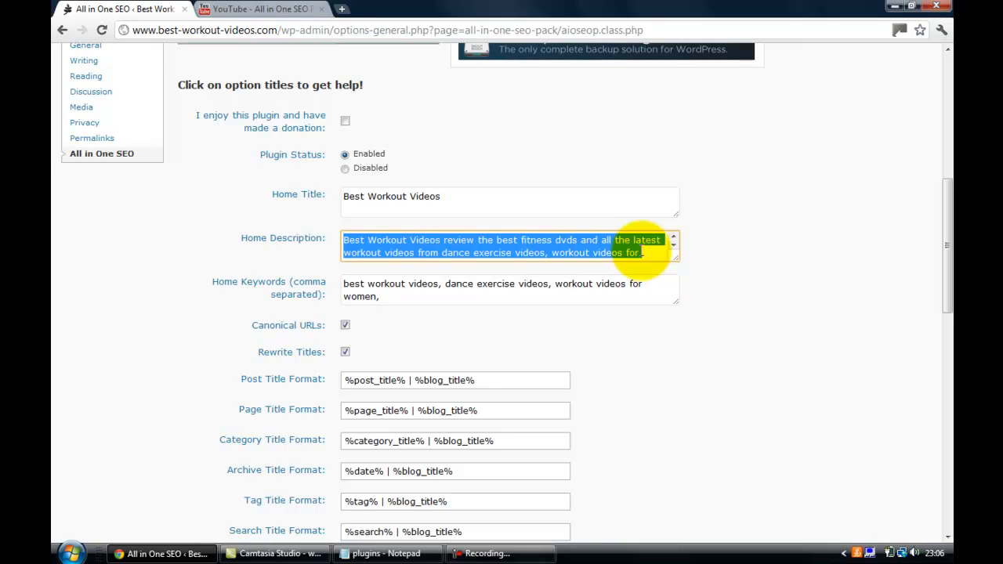
left_click(641, 251)
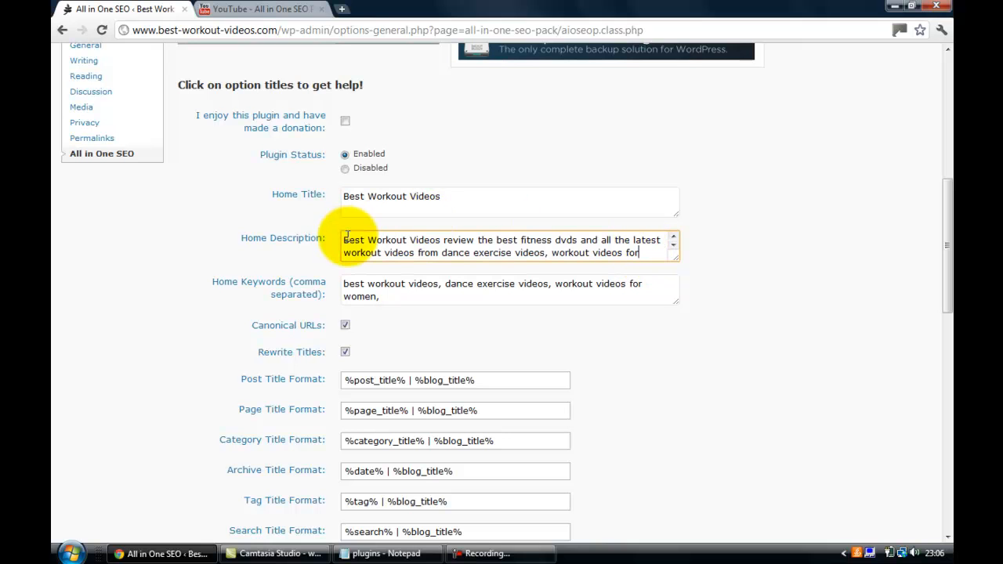
mouse_move(344, 239)
left_mouse_down()
mouse_move(650, 250)
mouse_move(649, 262)
mouse_move(642, 227)
left_mouse_up()
left_click(673, 239)
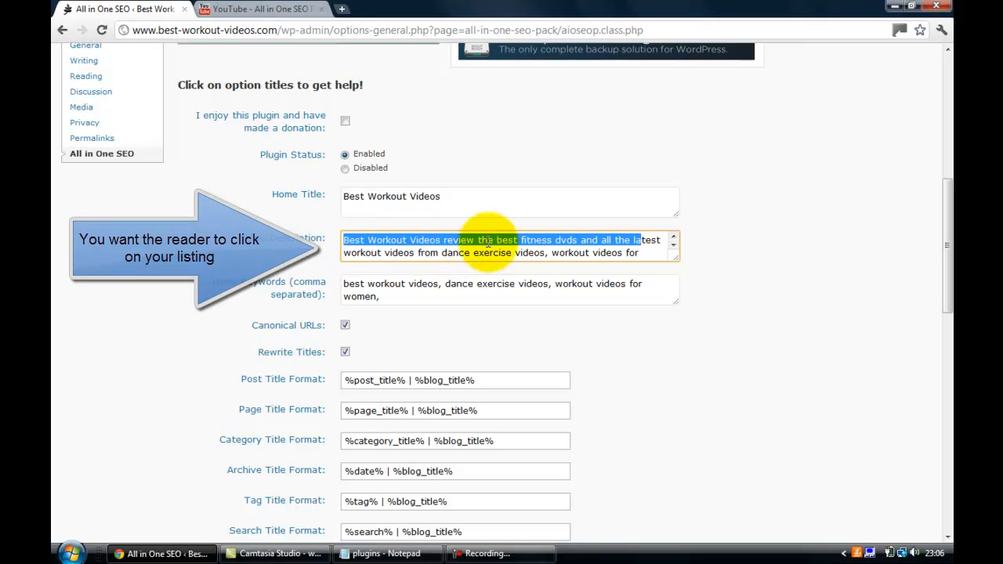
left_click(674, 245)
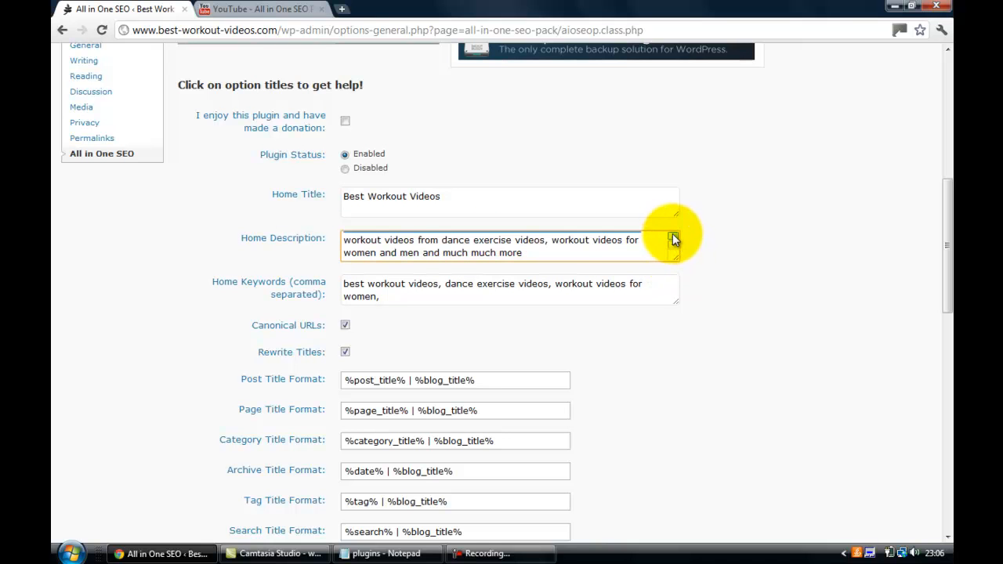
left_click(673, 236)
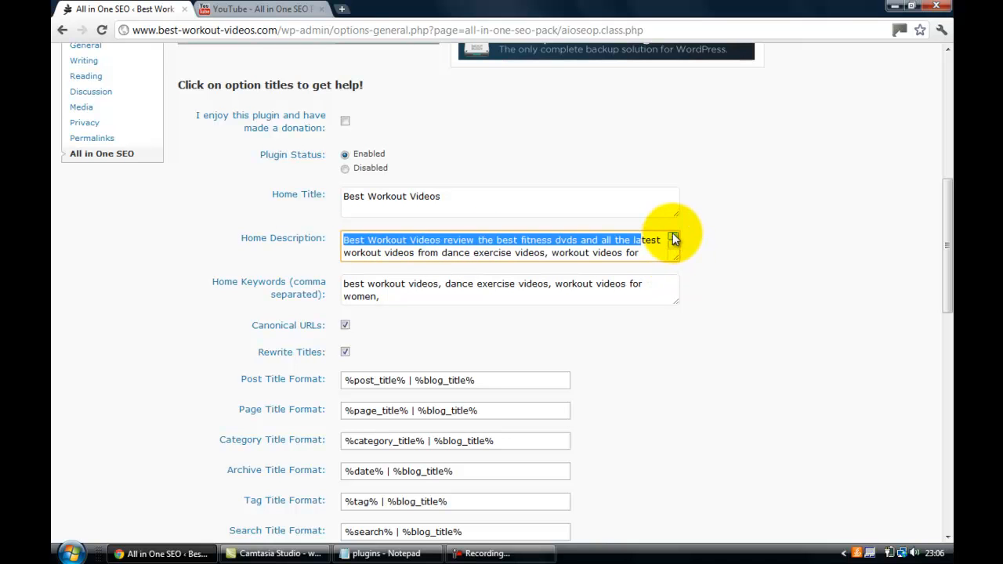
left_click(389, 301)
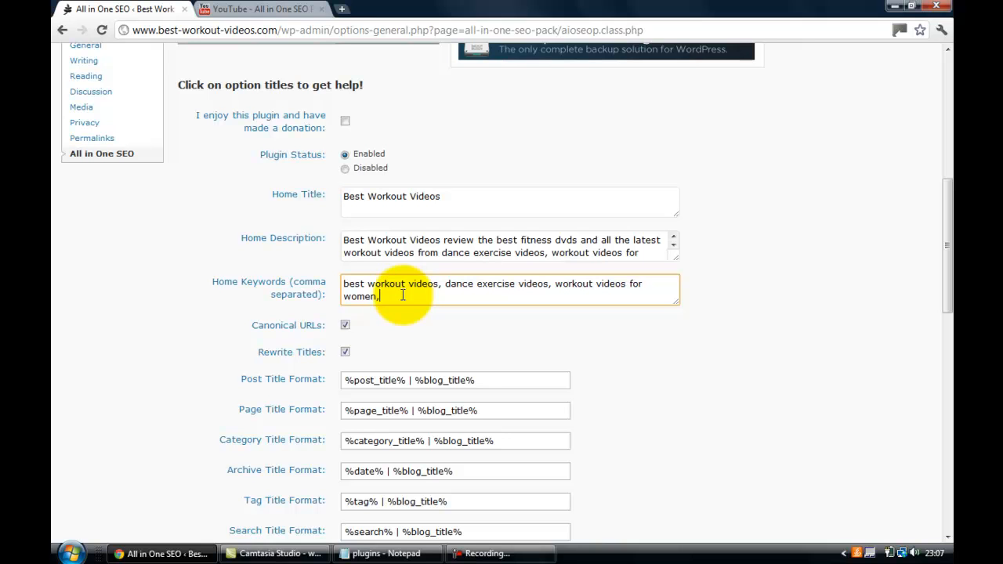
key("ctrl+a")
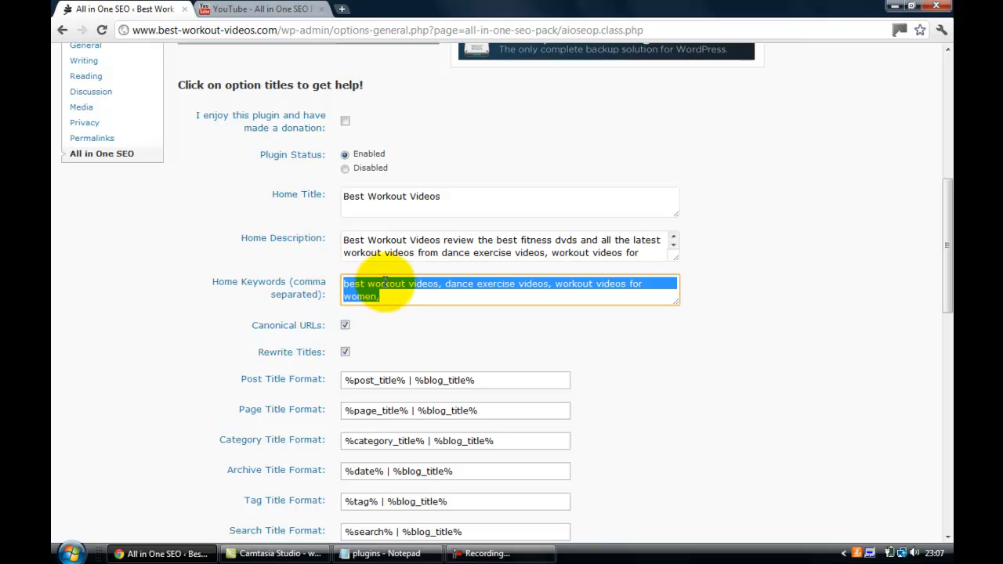
left_click(395, 296)
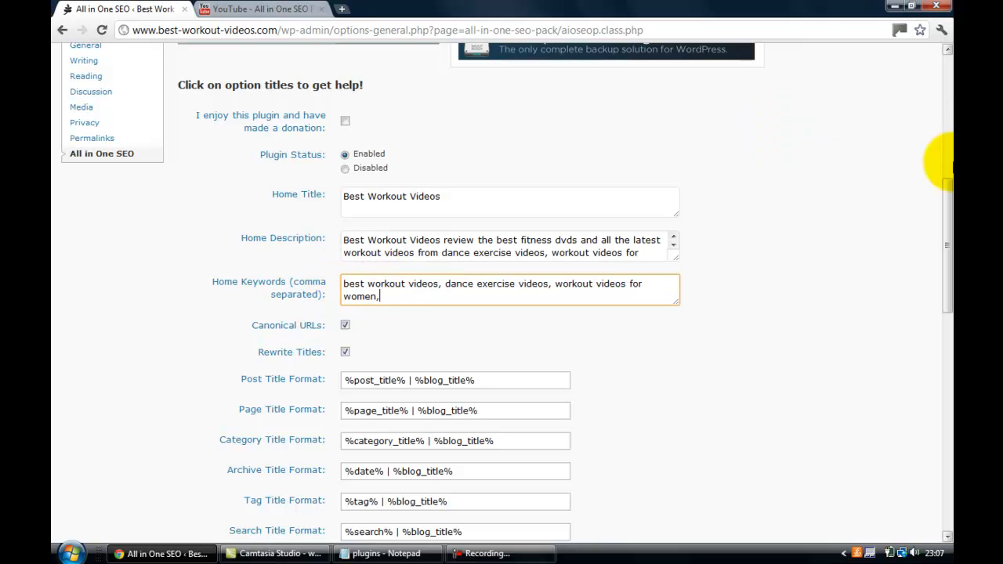
- Enable the use of categories for META keywords in the All in One SEO options
left_click_drag(943, 188, 948, 249)
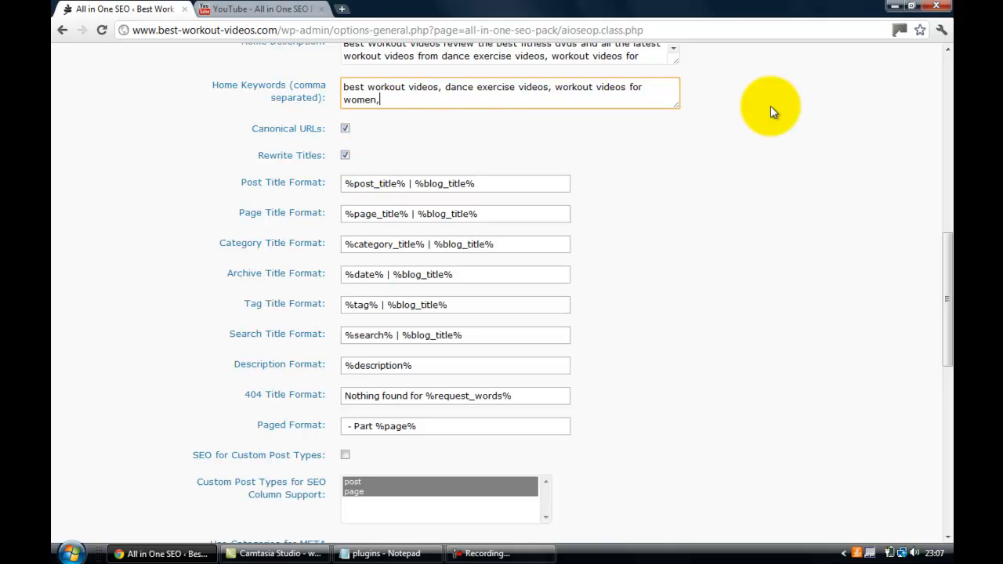
left_click_drag(947, 239, 948, 348)
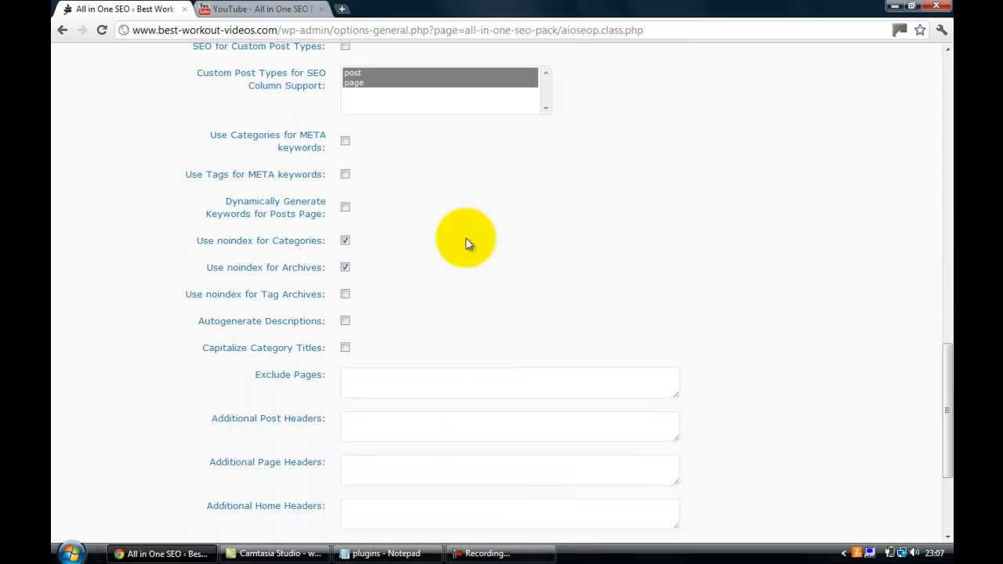
left_click(345, 143)
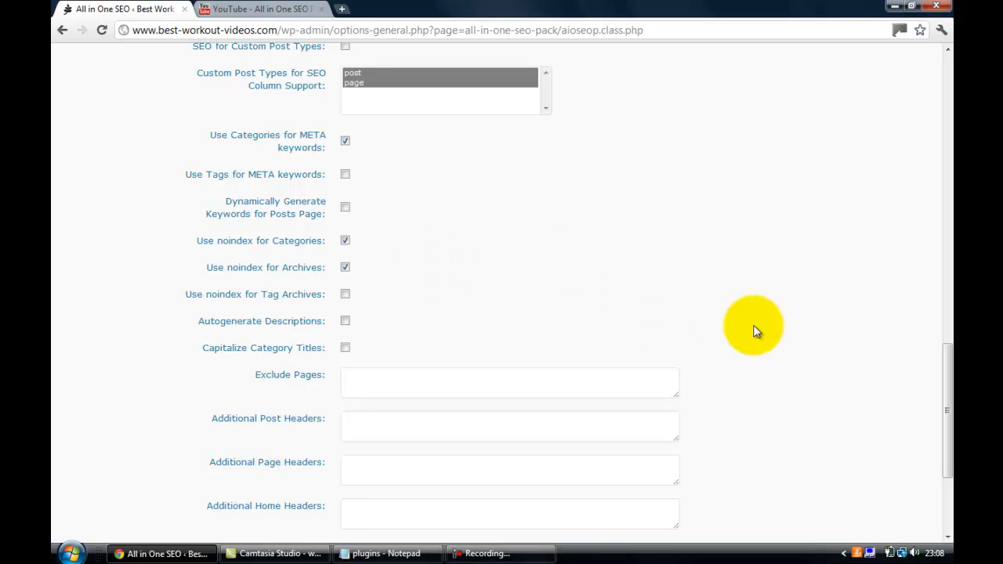
- Recheck the home title and home description, and save the All in One SEO options
left_click_drag(944, 363, 937, 321)
left_click_drag(933, 307, 926, 194)
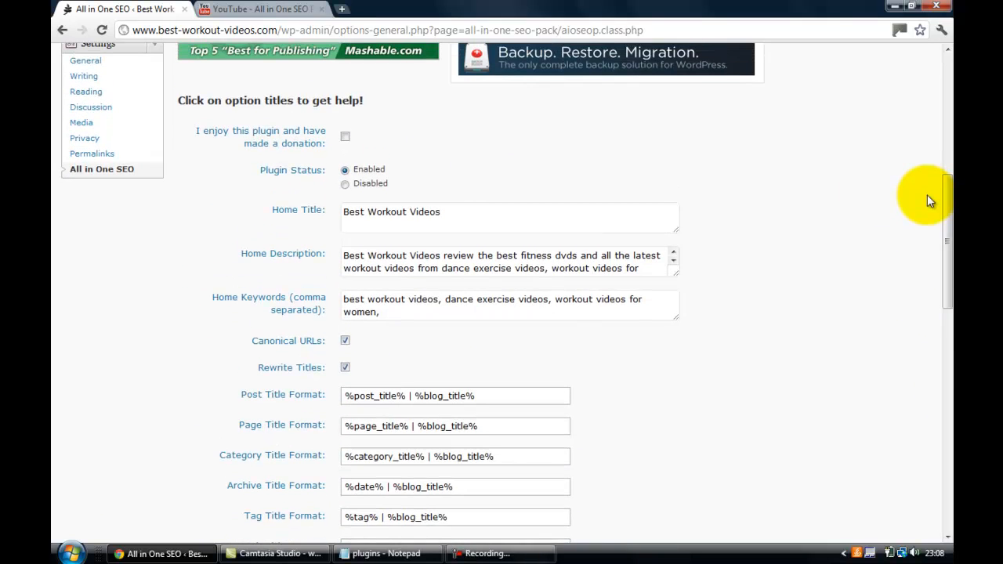
left_click(464, 214)
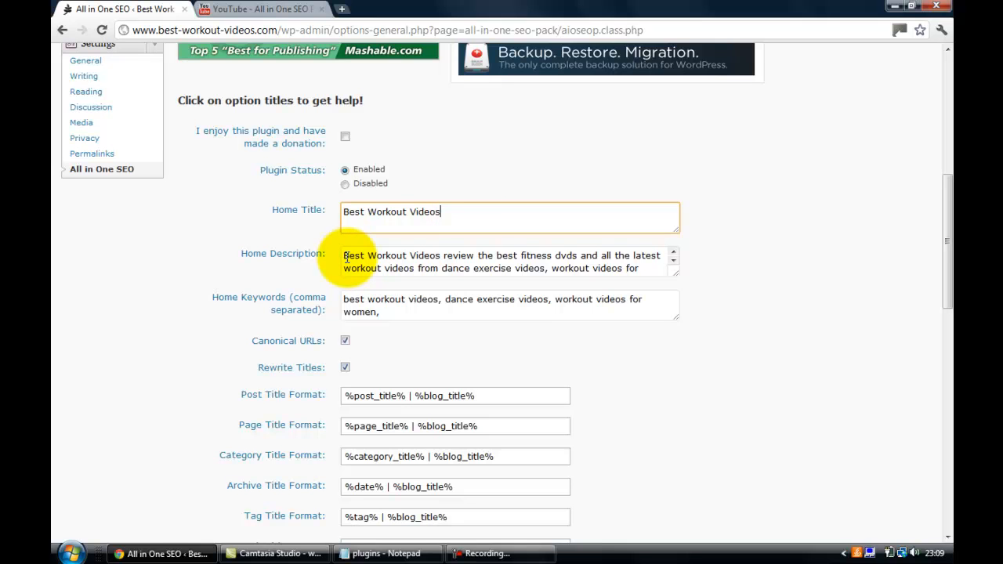
left_click_drag(345, 258, 542, 278)
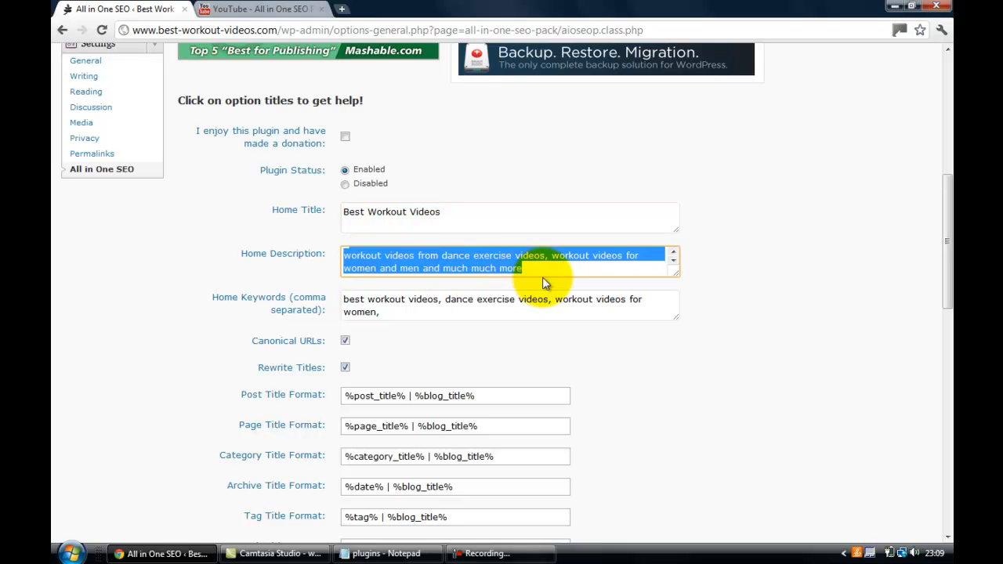
left_click(532, 268)
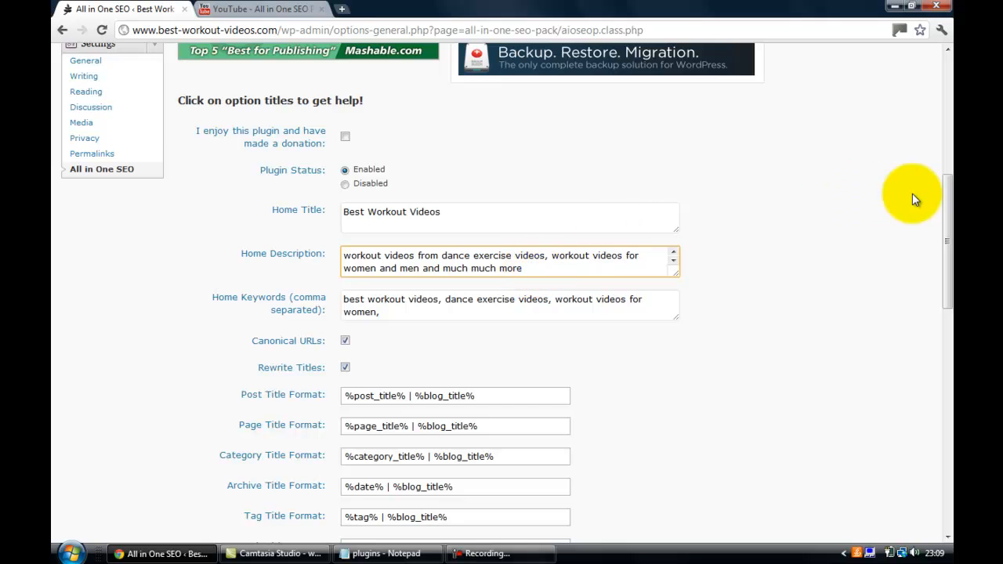
left_click_drag(950, 213, 950, 431)
left_click(243, 399)
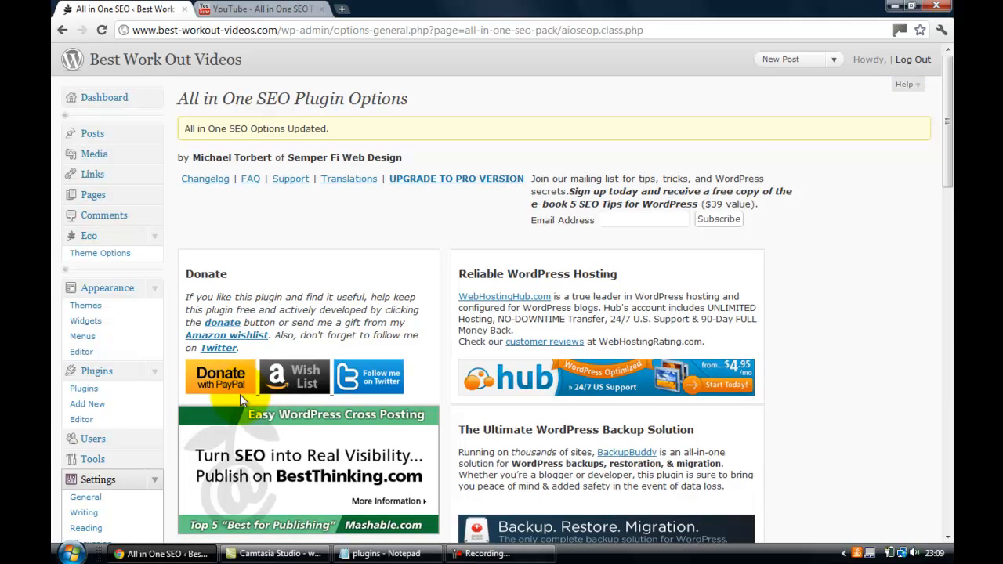
- Activate the cbnet Ping Optimizer plugin from the installed plugins list and open its settings
left_click(91, 389)
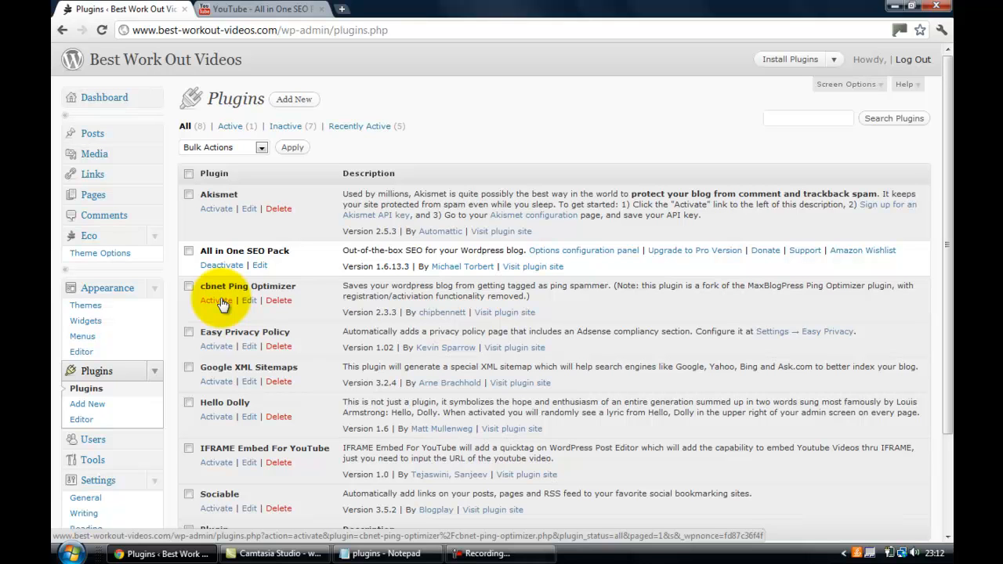
left_click(216, 300)
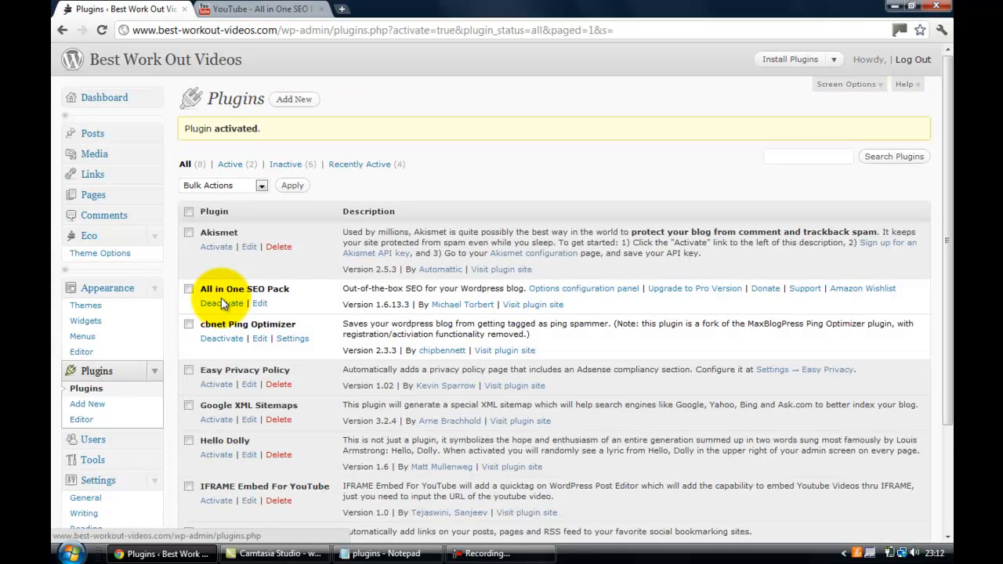
left_click(292, 342)
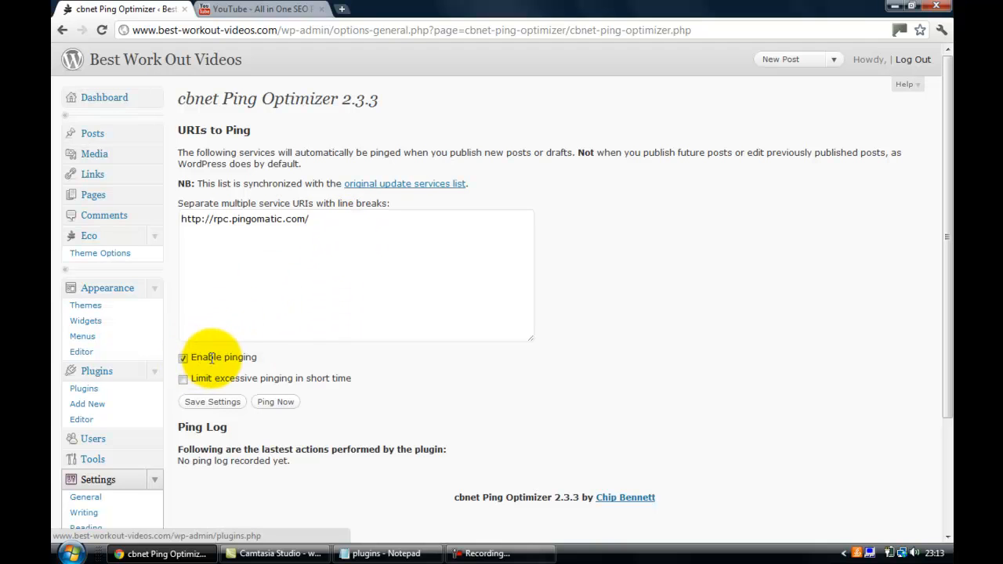
- Enable limiting excessive pinging in short time, save the Ping Optimizer settings, and check the ping service URI
left_click(185, 381)
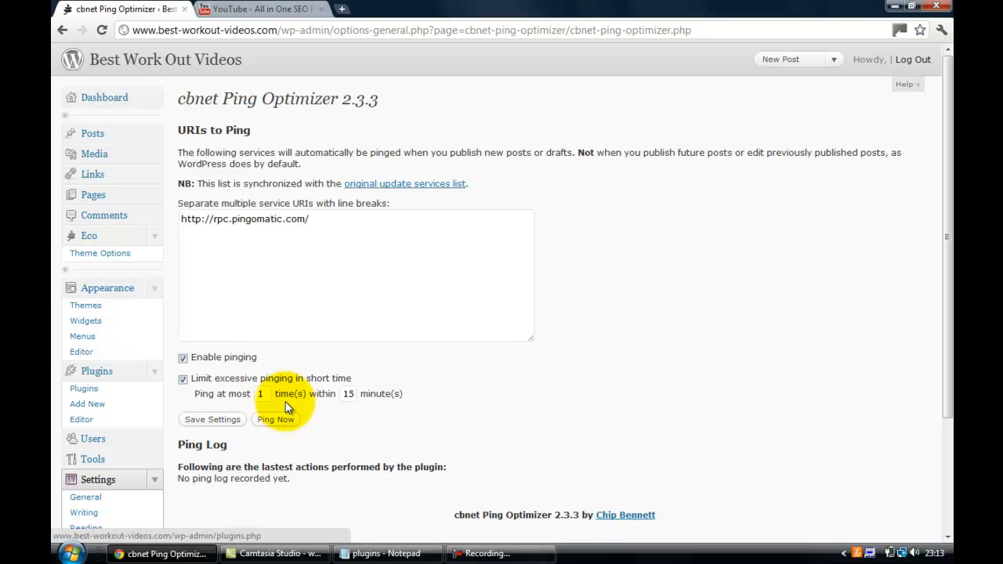
left_click(213, 419)
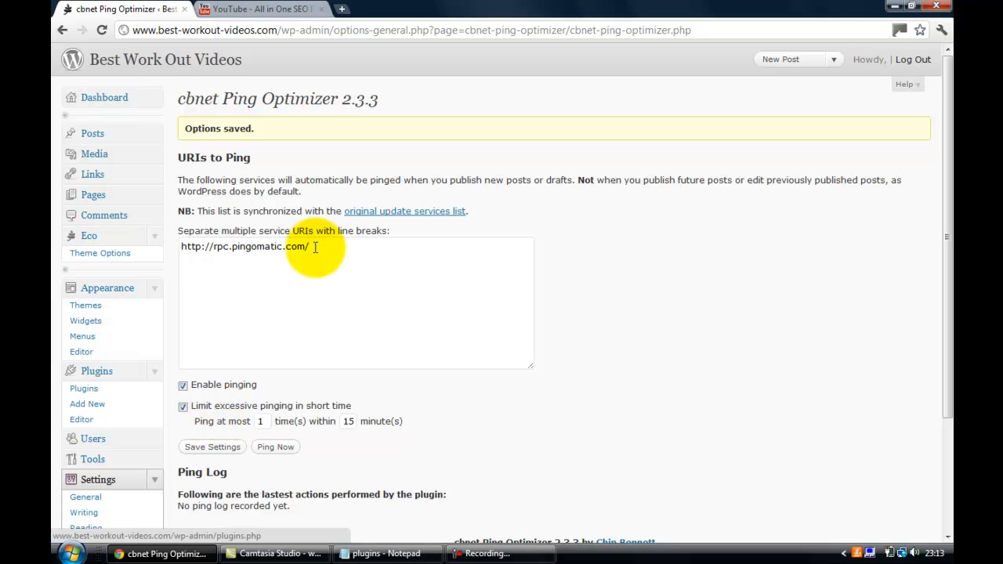
left_click_drag(312, 247, 180, 239)
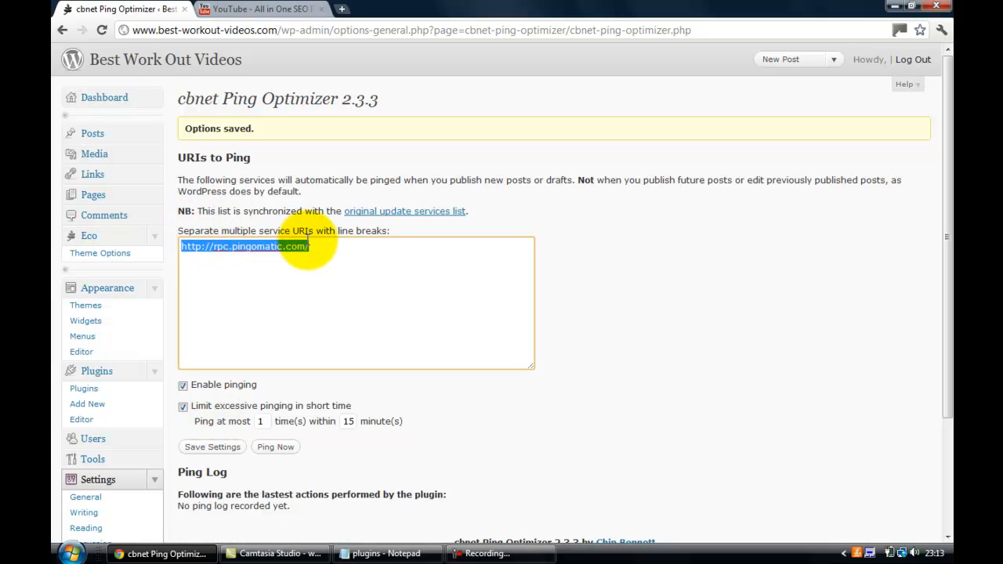
left_click(314, 246)
left_click_drag(314, 246, 175, 246)
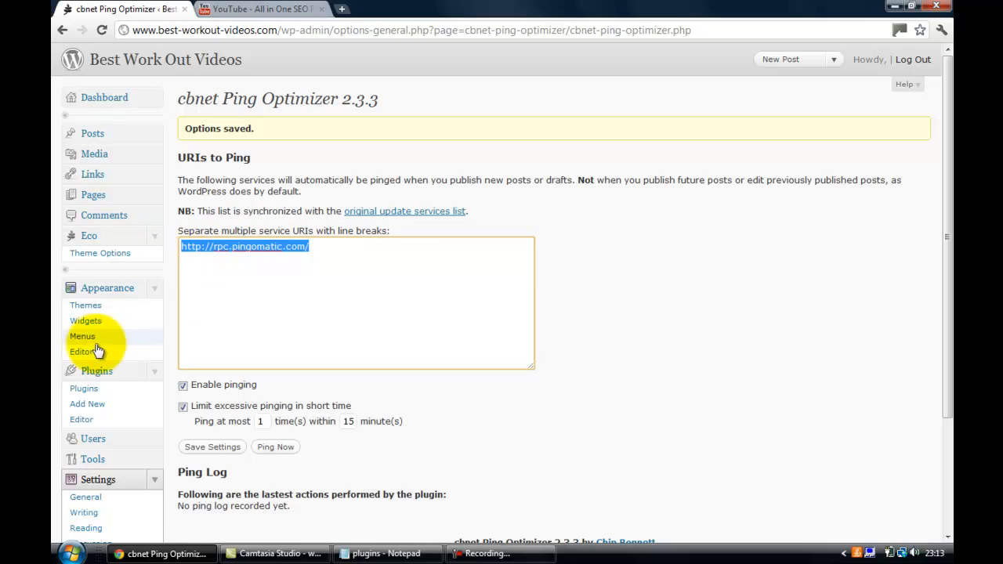
- Activate the Easy Privacy Policy plugin from the installed plugins list and open its settings
left_click(86, 389)
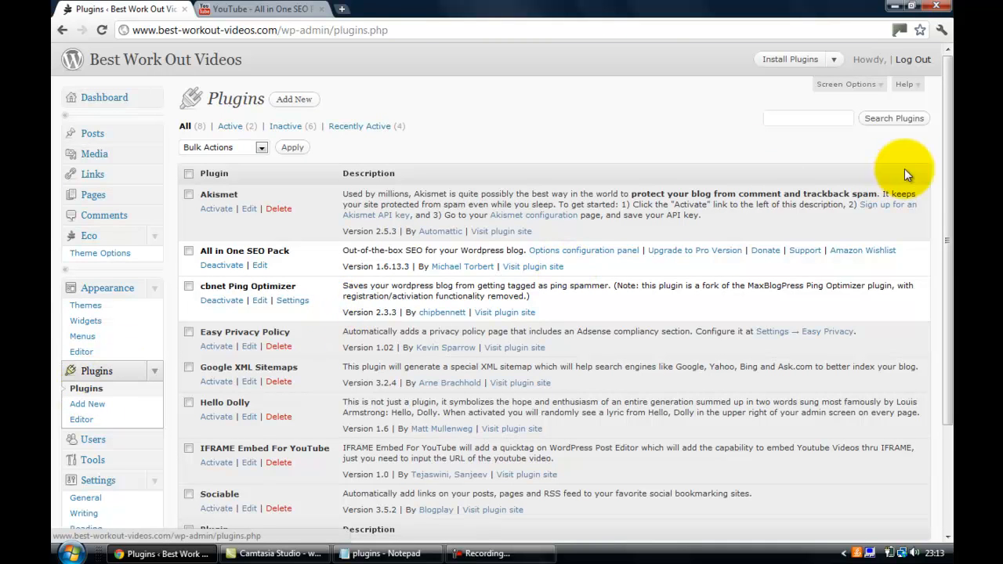
left_click_drag(944, 162, 942, 228)
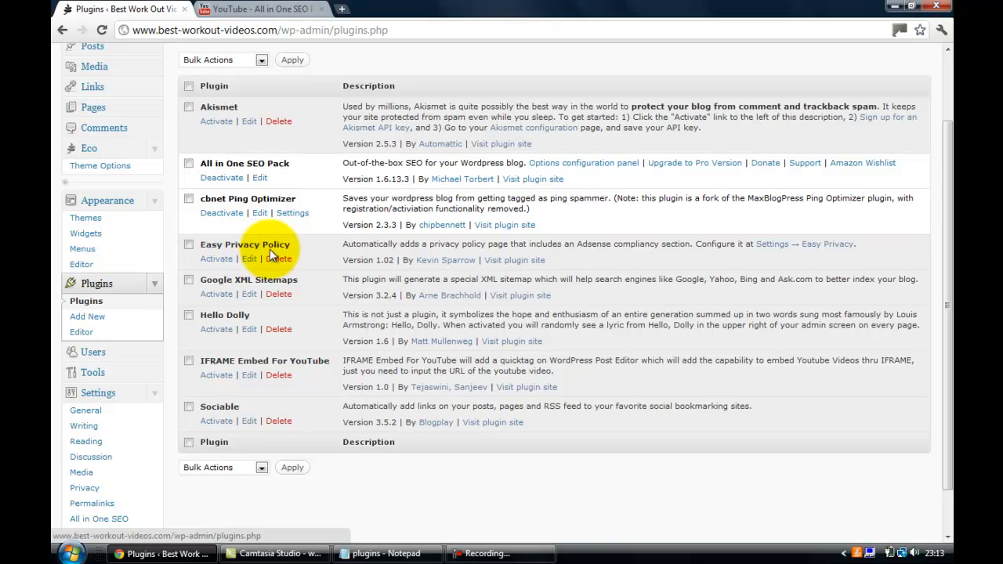
left_click(221, 257)
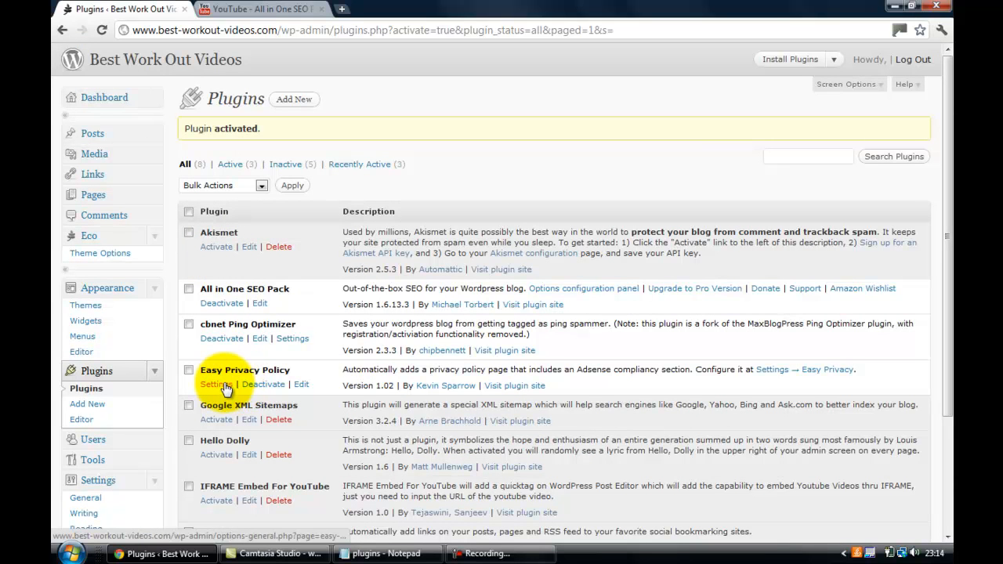
left_click(216, 384)
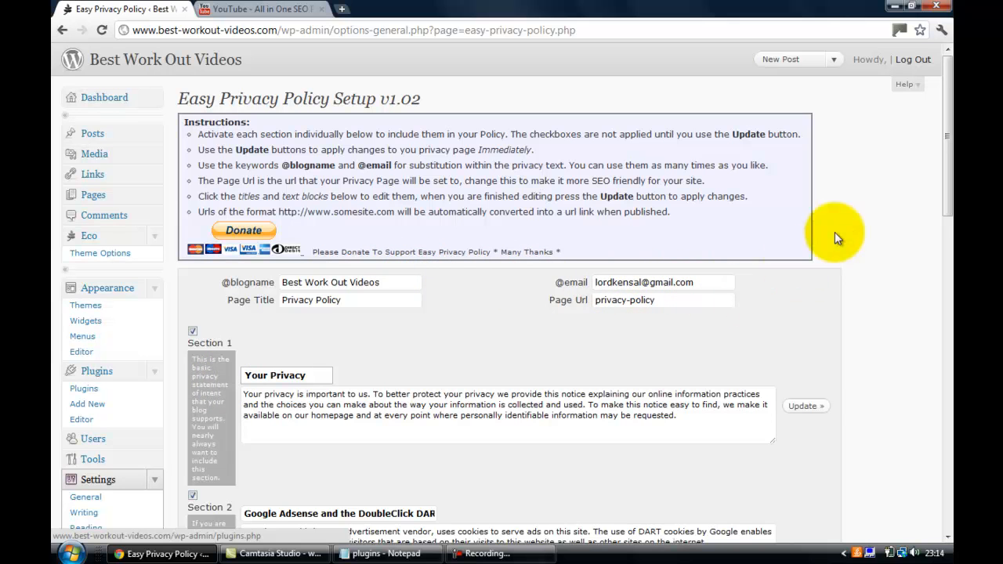
- Review the privacy policy sections, apply the update to the privacy page, and view the published Privacy Policy page on the site
left_click_drag(944, 179, 951, 381)
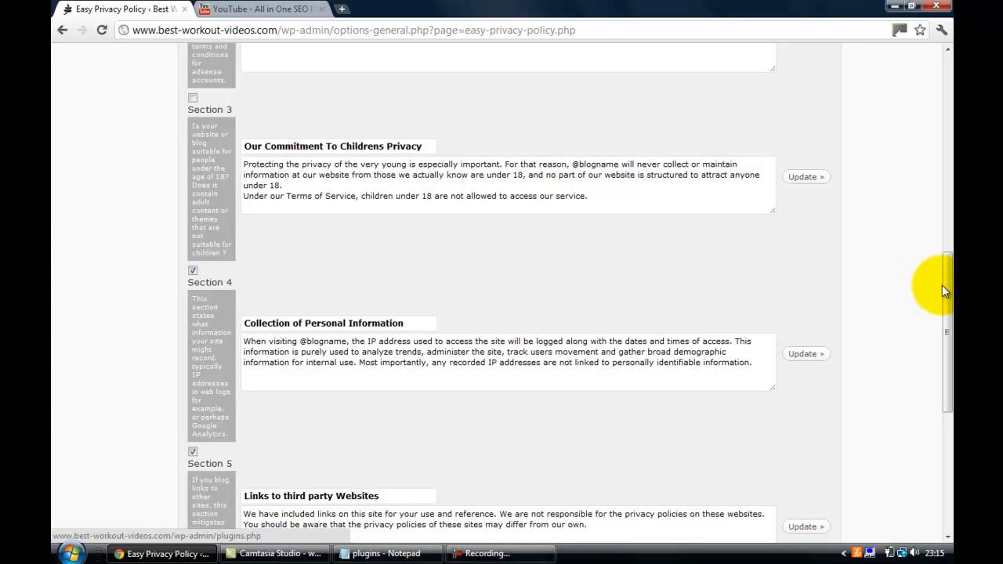
left_click_drag(945, 289, 947, 457)
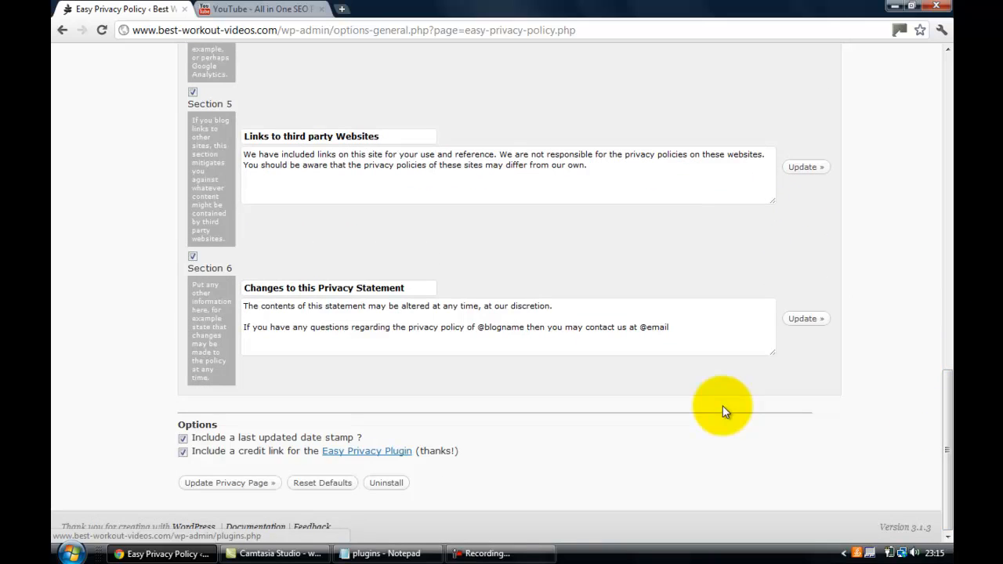
left_click(241, 483)
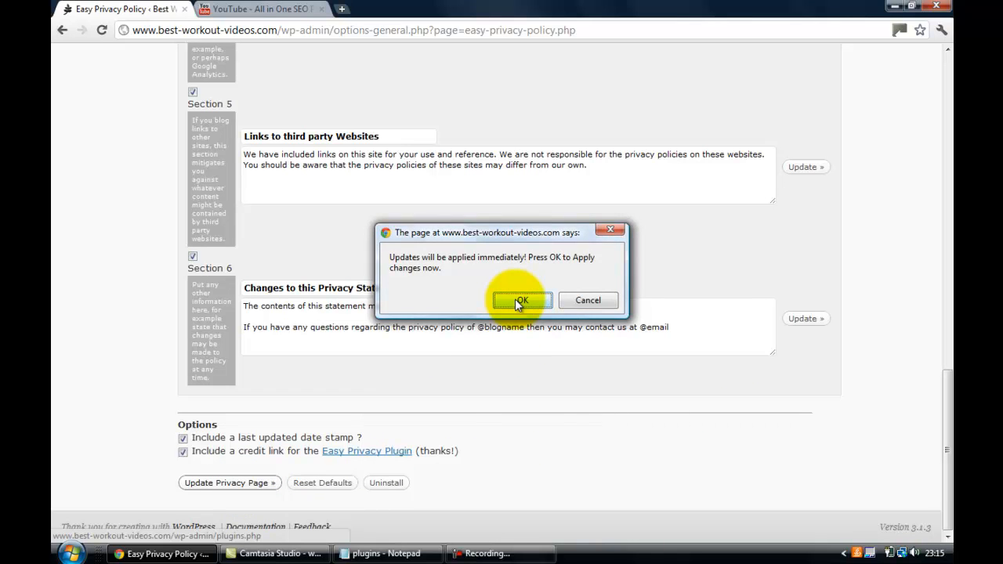
left_click(520, 301)
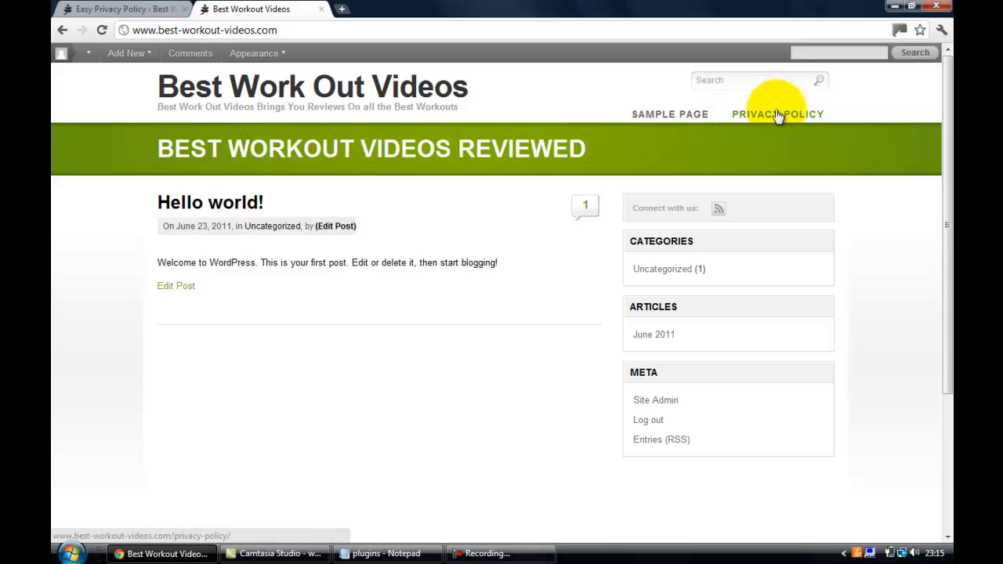
left_click(774, 116)
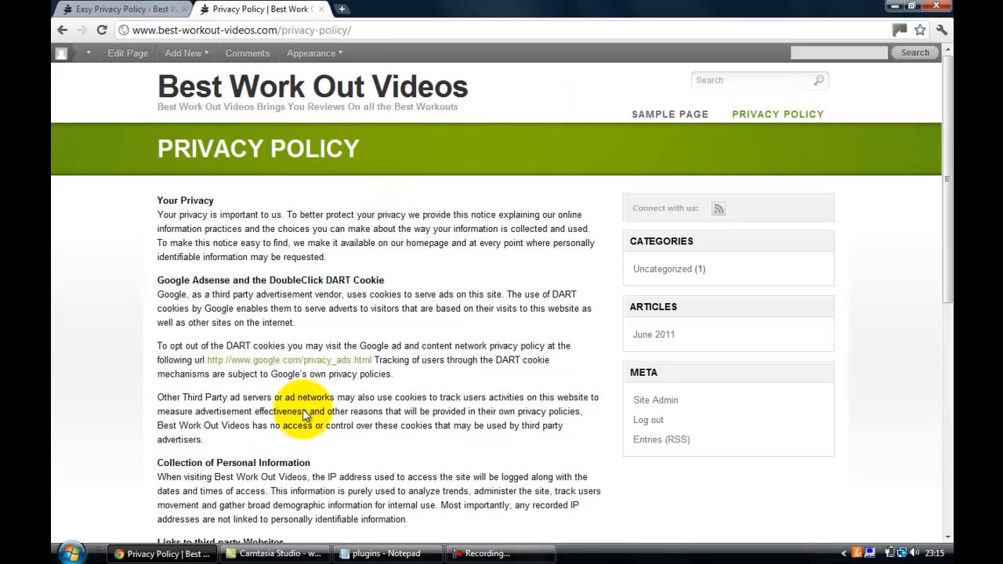
- Return to the installed plugins list, activate Google XML Sitemaps, and review its XML-Sitemap settings
left_click(165, 10)
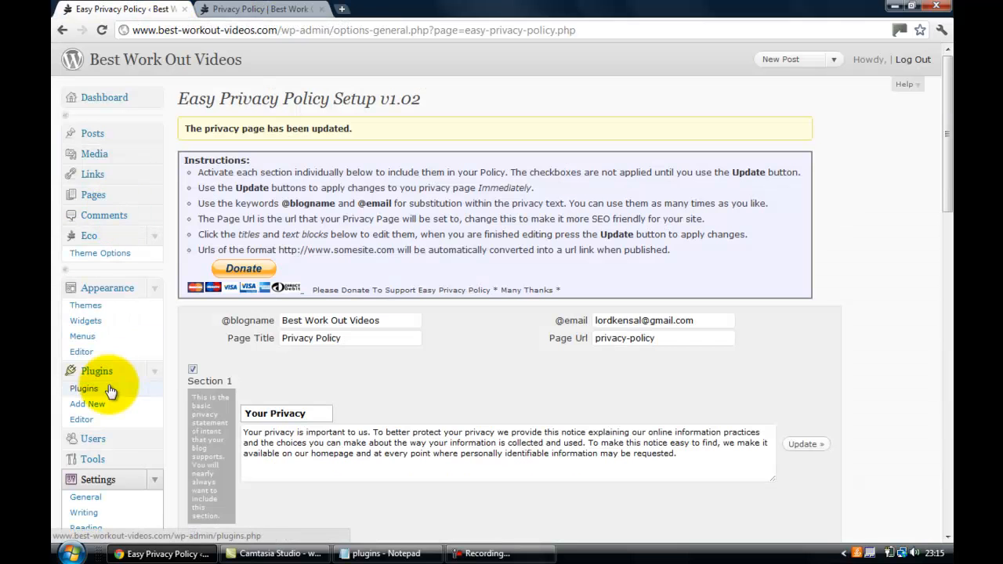
left_click(96, 391)
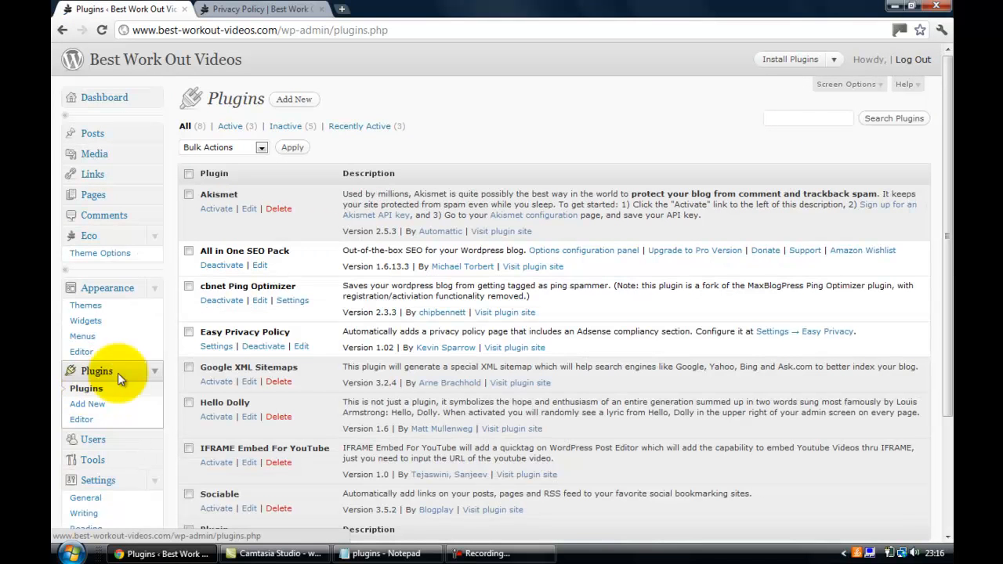
left_click(219, 382)
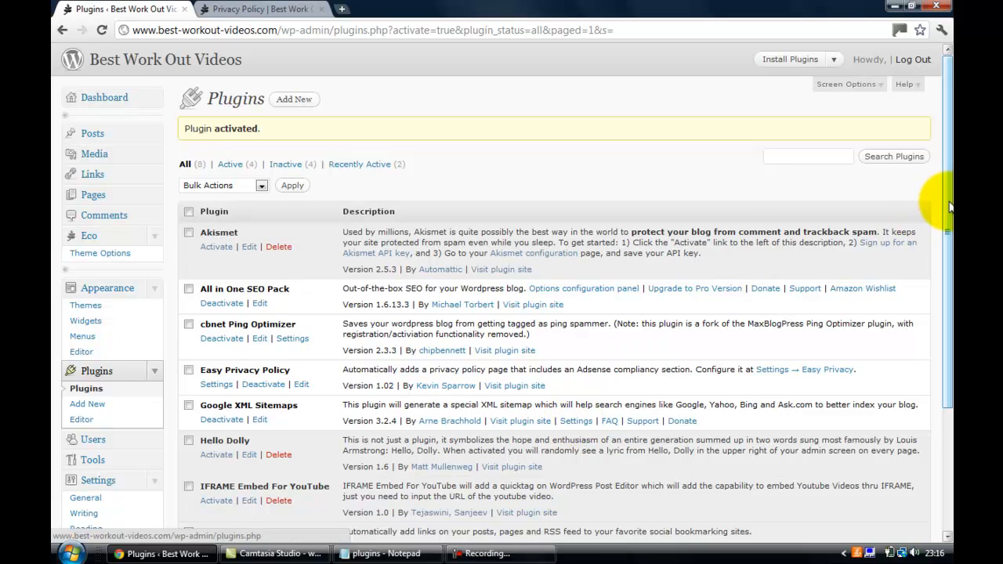
left_click_drag(940, 206, 940, 346)
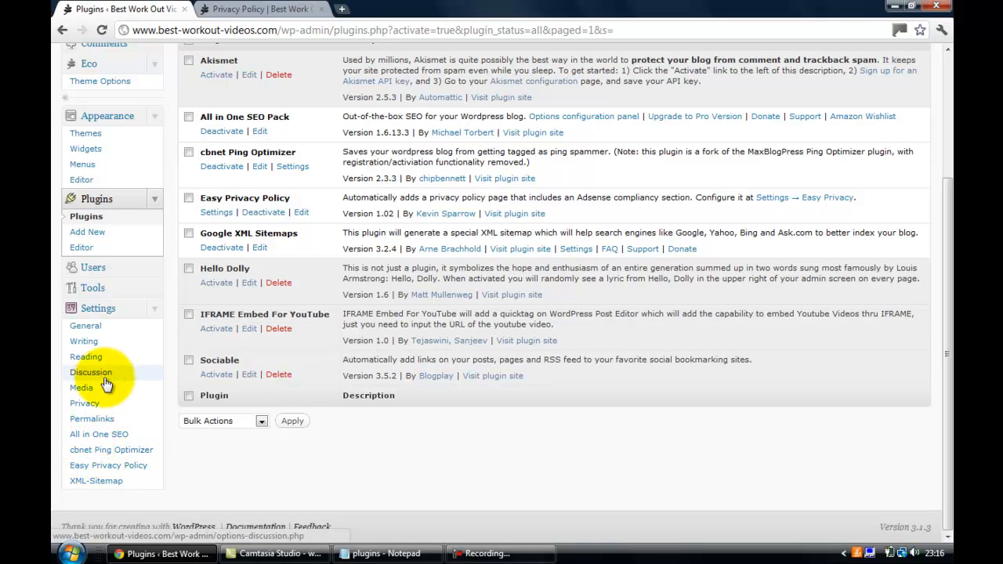
left_click(98, 481)
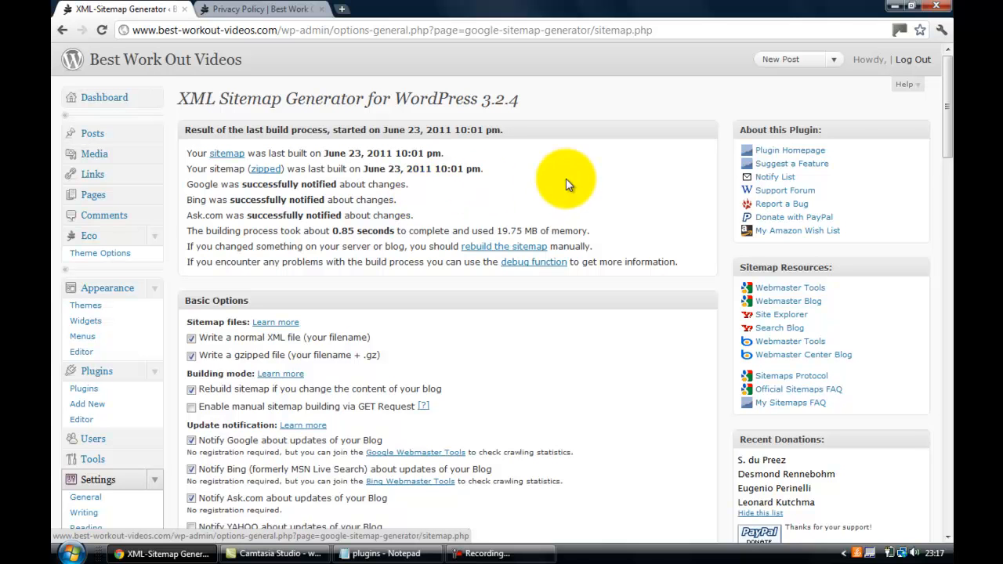
left_click_drag(944, 132, 940, 389)
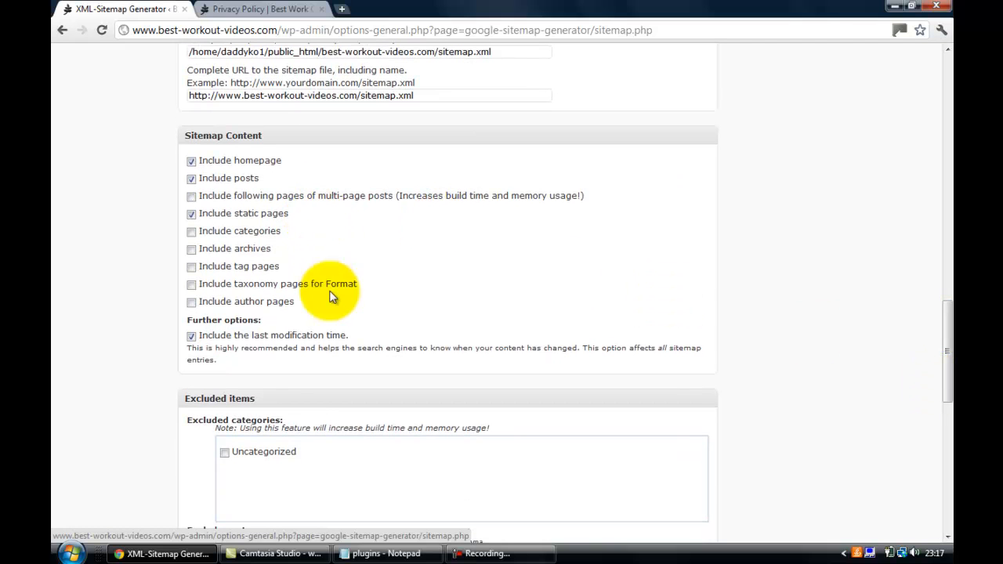
left_click_drag(947, 354, 939, 107)
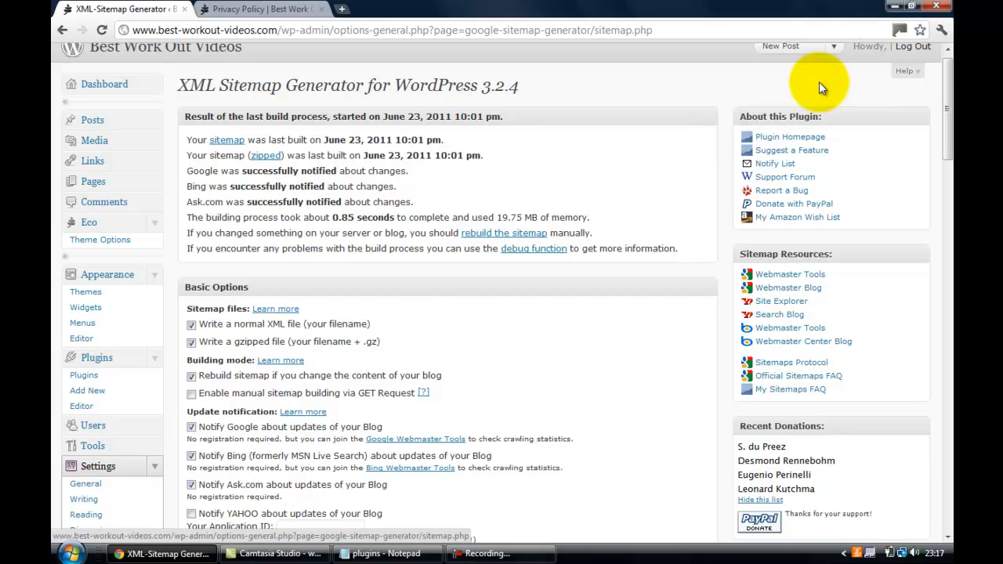
left_click_drag(946, 91, 943, 78)
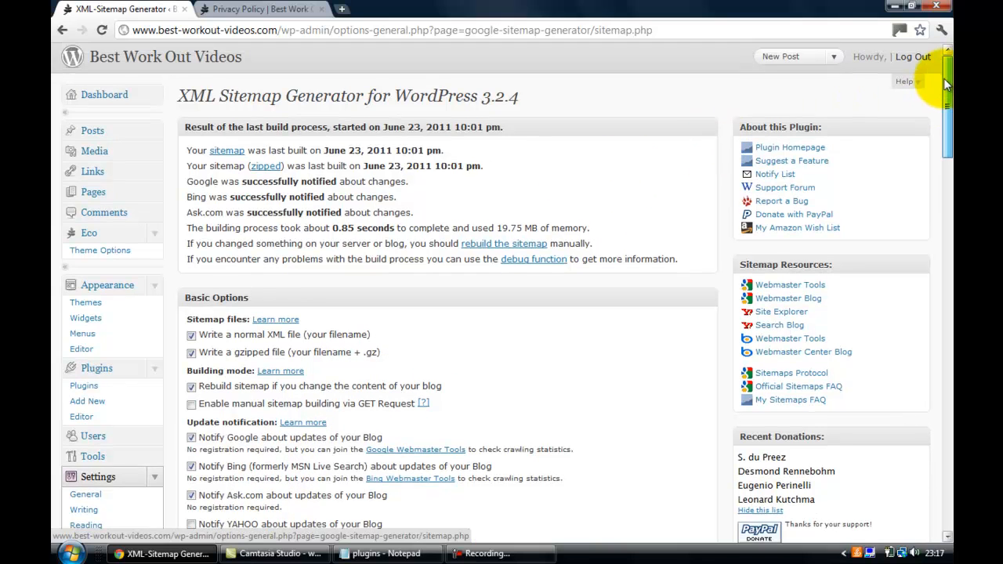
- Activate the IFRAME Embed For YouTube plugin from the installed plugins list and open its settings
left_click(84, 386)
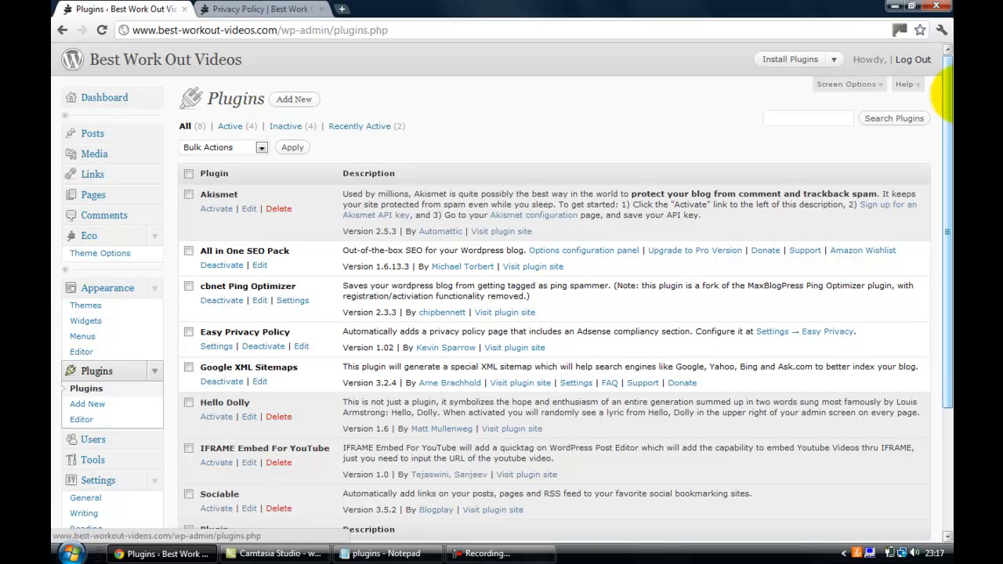
left_click_drag(950, 99, 950, 178)
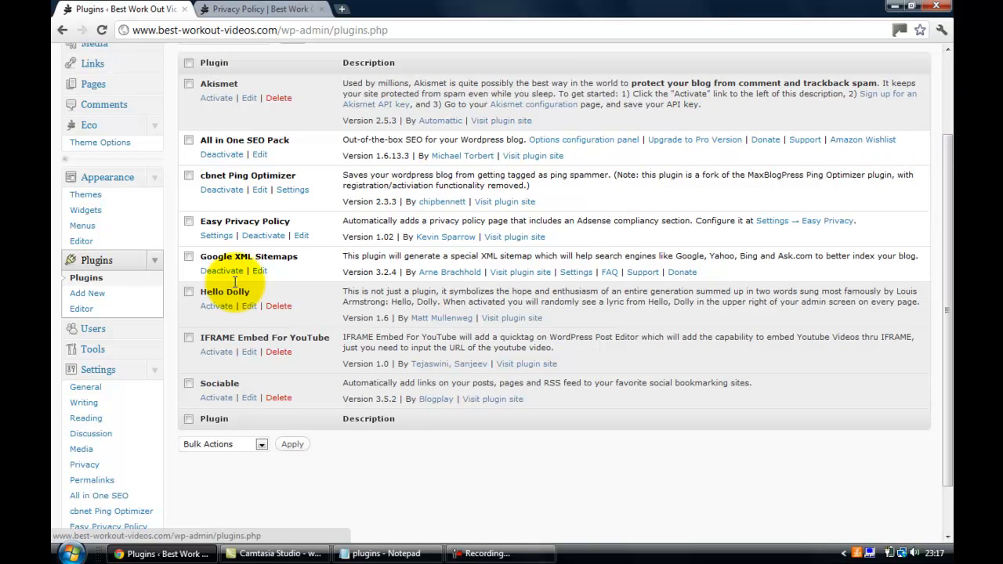
left_click(217, 354)
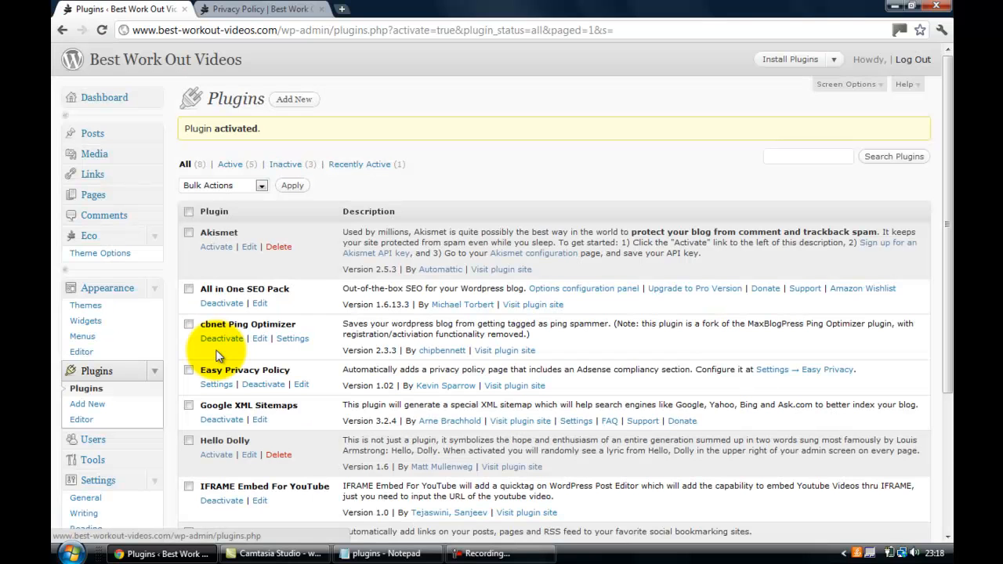
left_click_drag(948, 193, 944, 379)
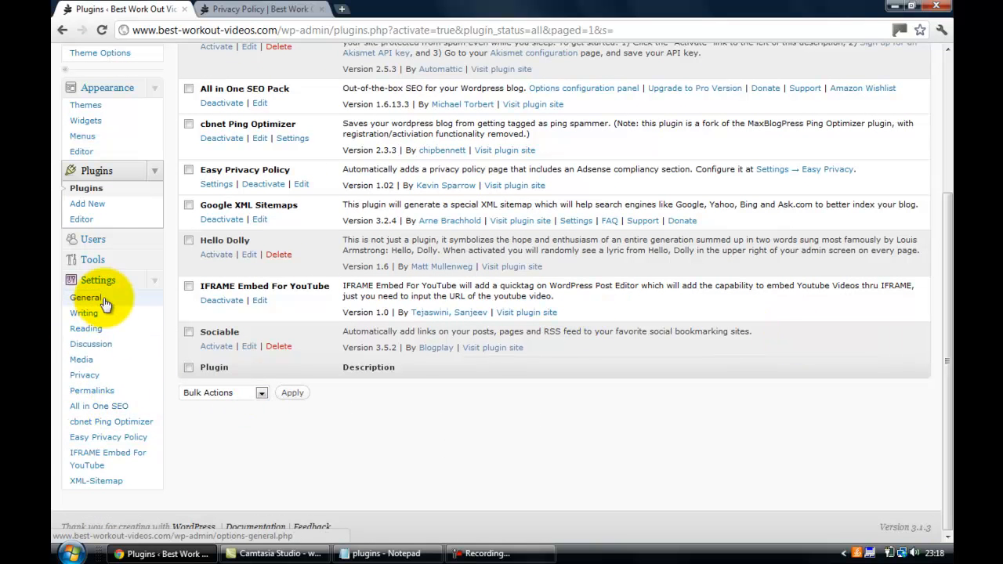
left_click(89, 458)
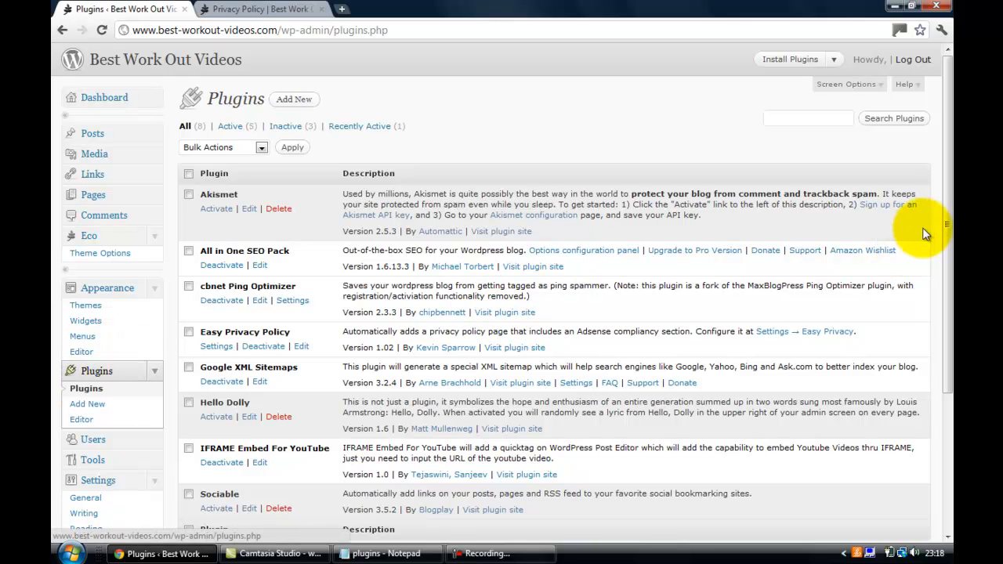
- Activate the Sociable plugin from the installed plugins list and open its settings
left_click_drag(945, 225, 946, 319)
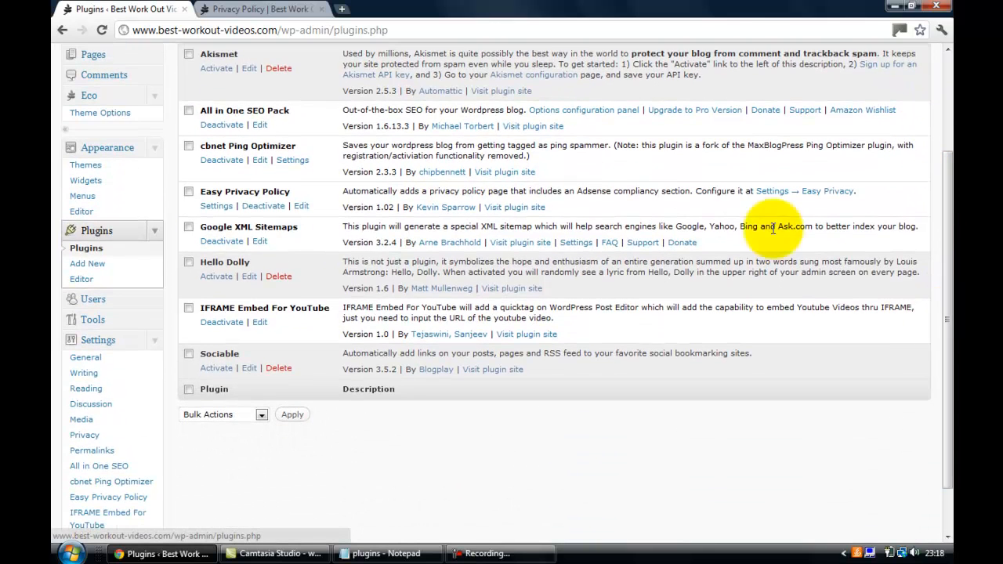
left_click(218, 368)
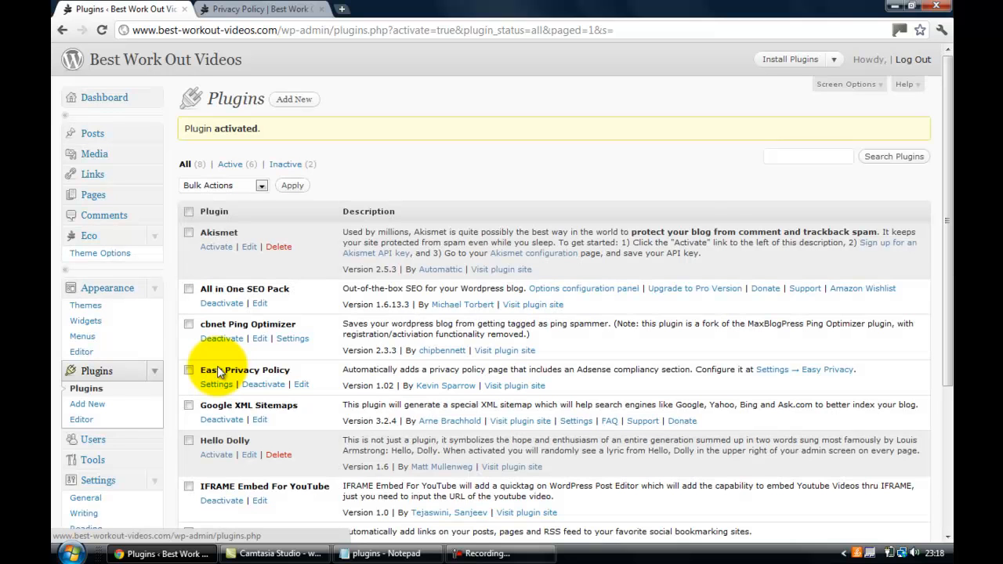
left_click_drag(951, 135, 950, 141)
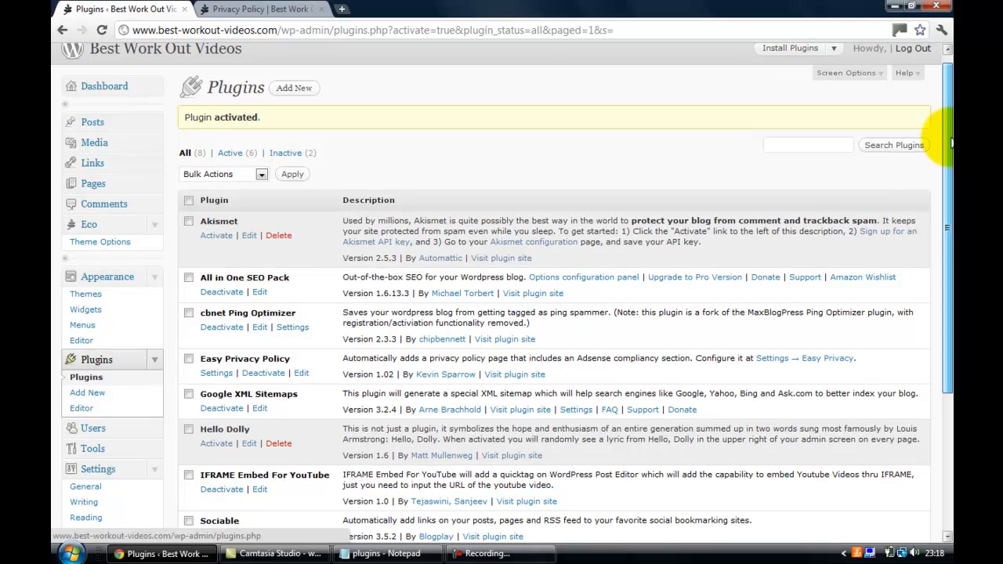
left_click_drag(950, 141, 950, 224)
left_click(212, 410)
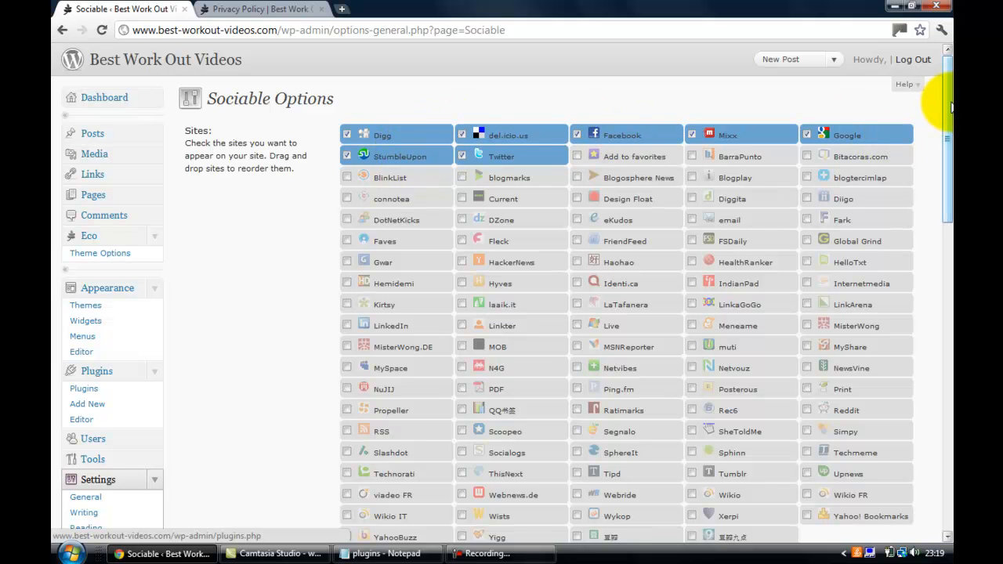
- Review the Sociable site list and icon position options, and load the blog's home page for reference
left_click_drag(948, 106, 938, 137)
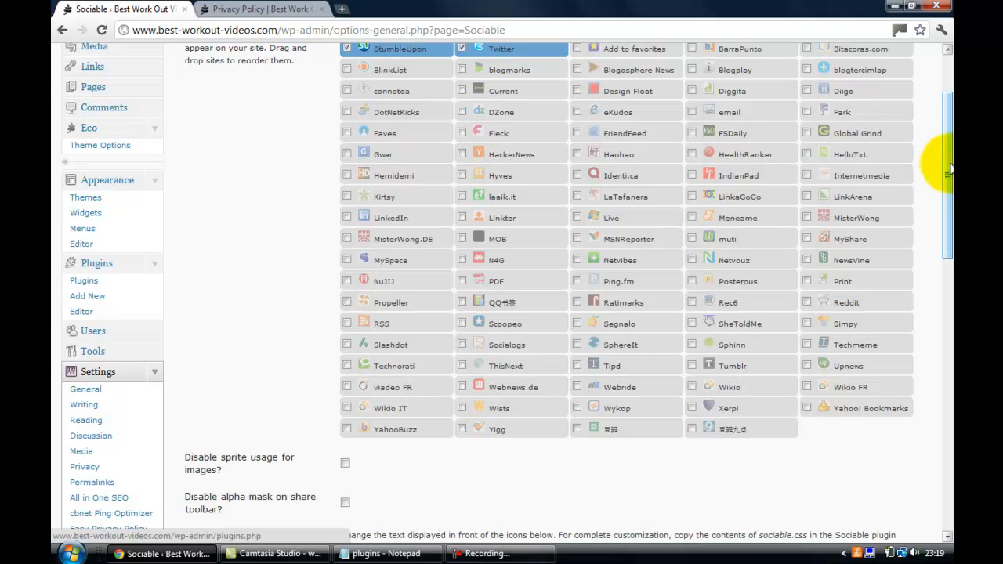
left_click(950, 168)
left_click_drag(950, 168, 949, 169)
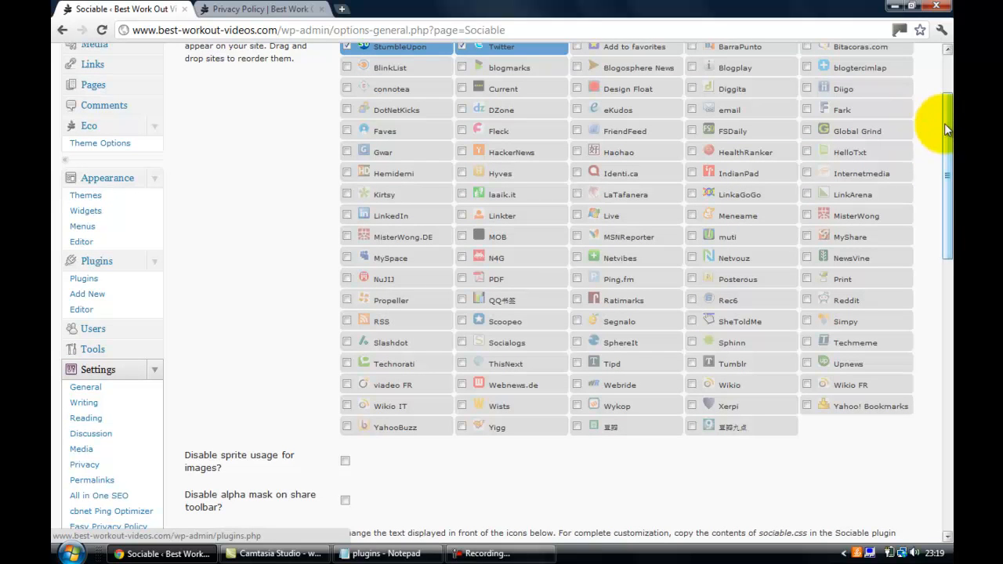
left_click_drag(947, 124, 950, 285)
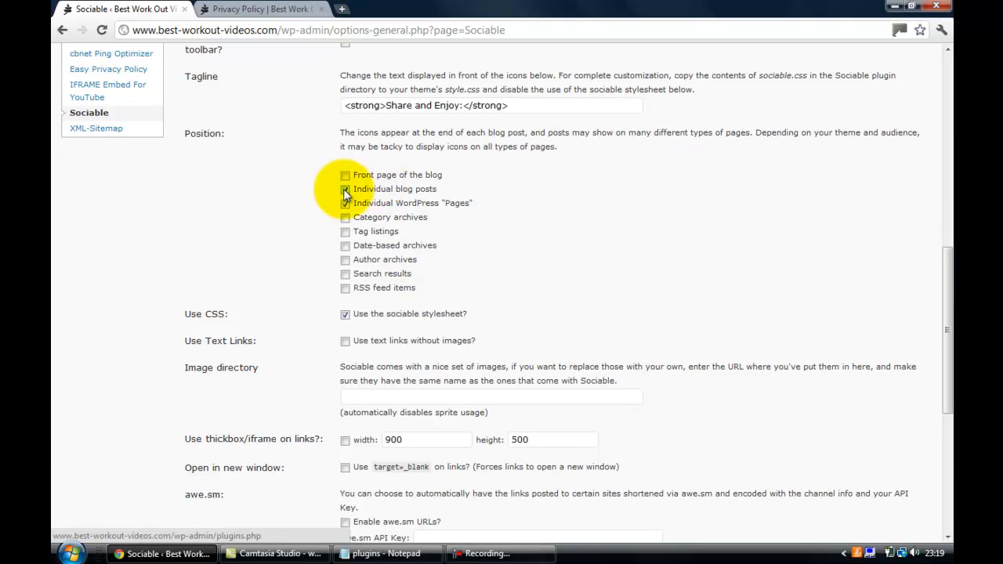
left_click(255, 11)
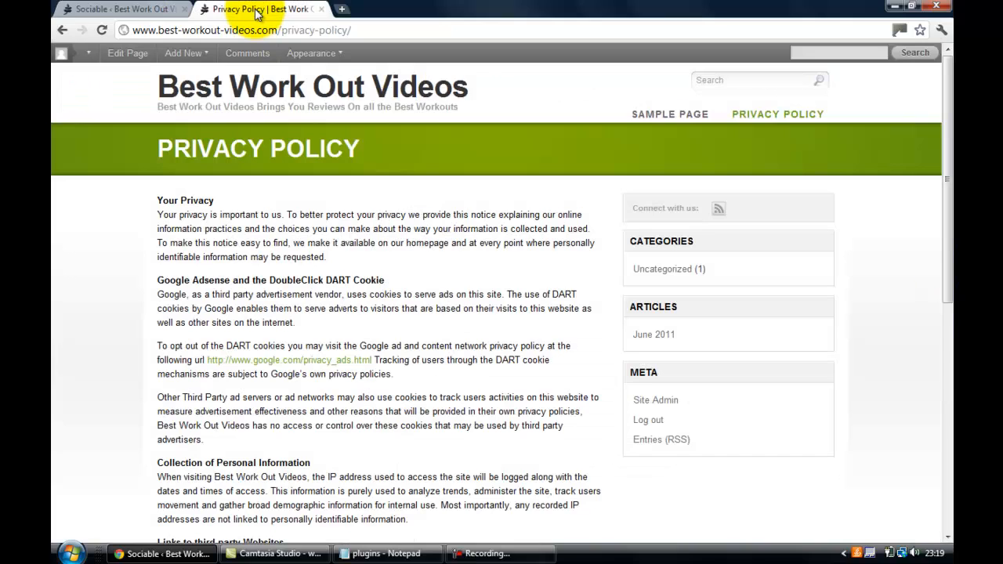
left_click(180, 101)
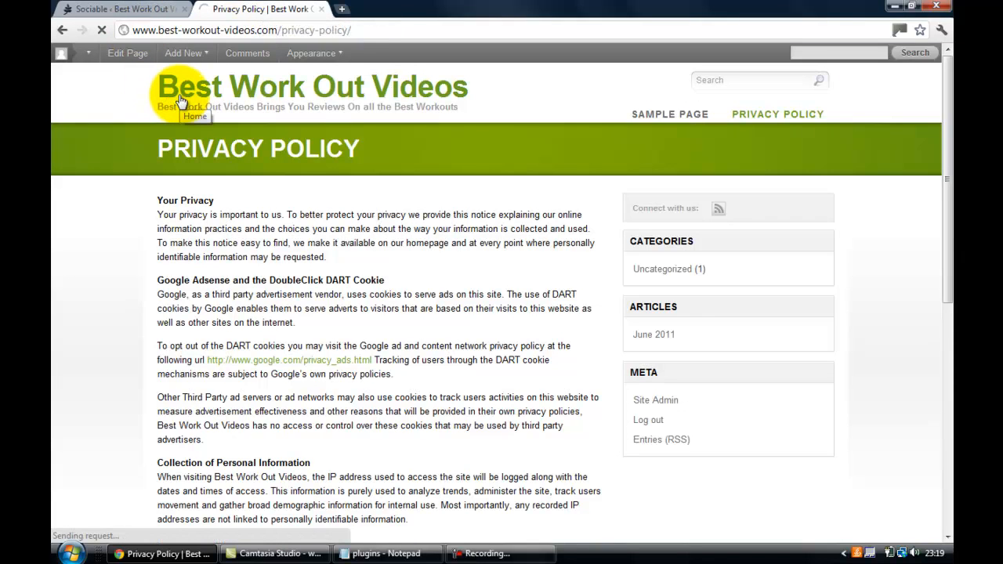
left_click(172, 11)
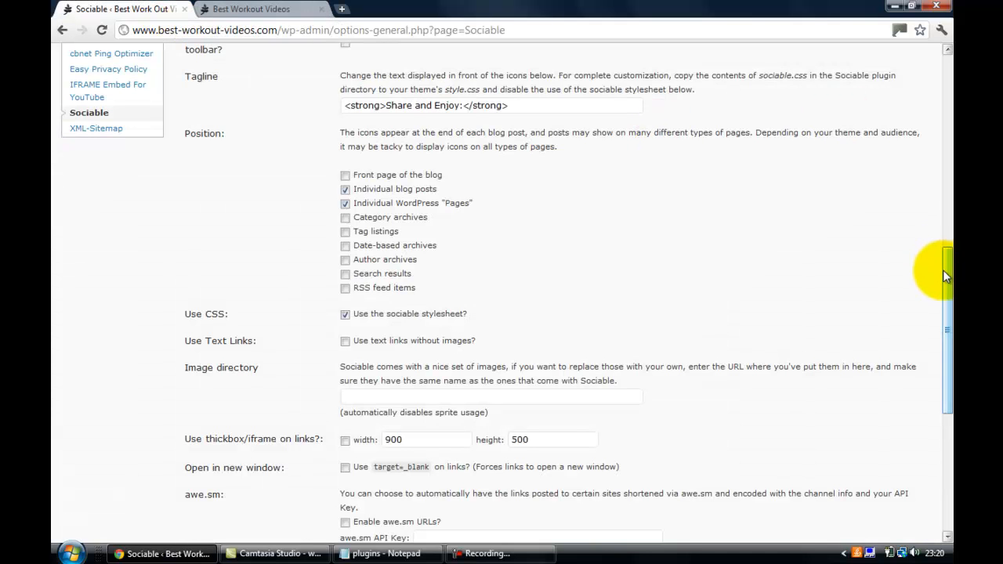
- Save the Sociable options and switch to the blog's home page
left_click_drag(946, 269, 987, 376)
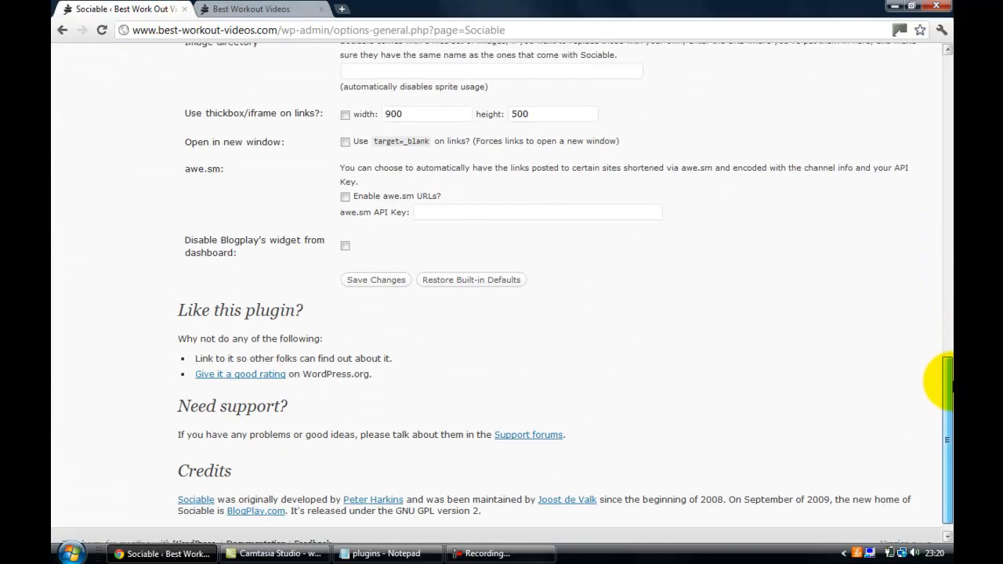
left_click(365, 283)
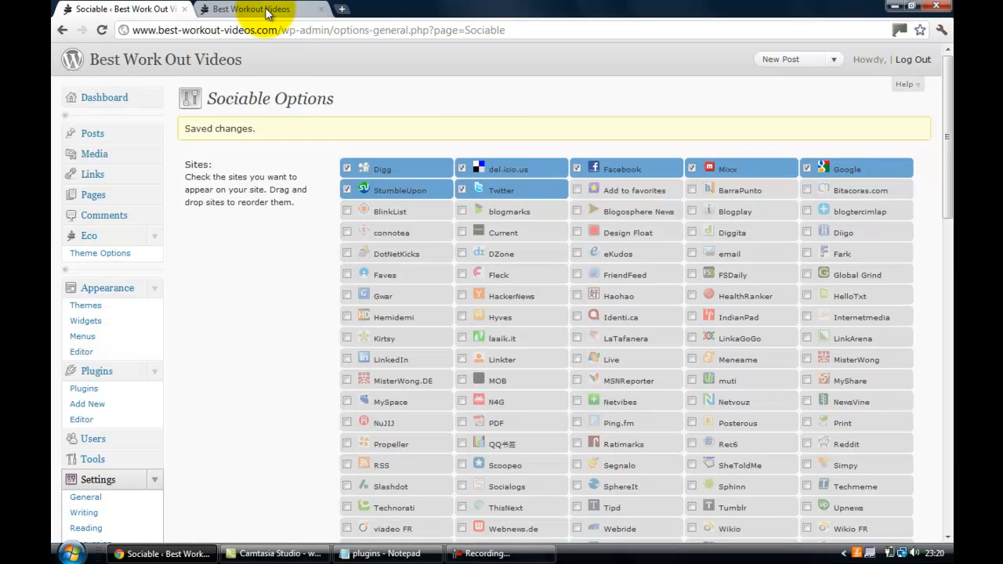
left_click(265, 10)
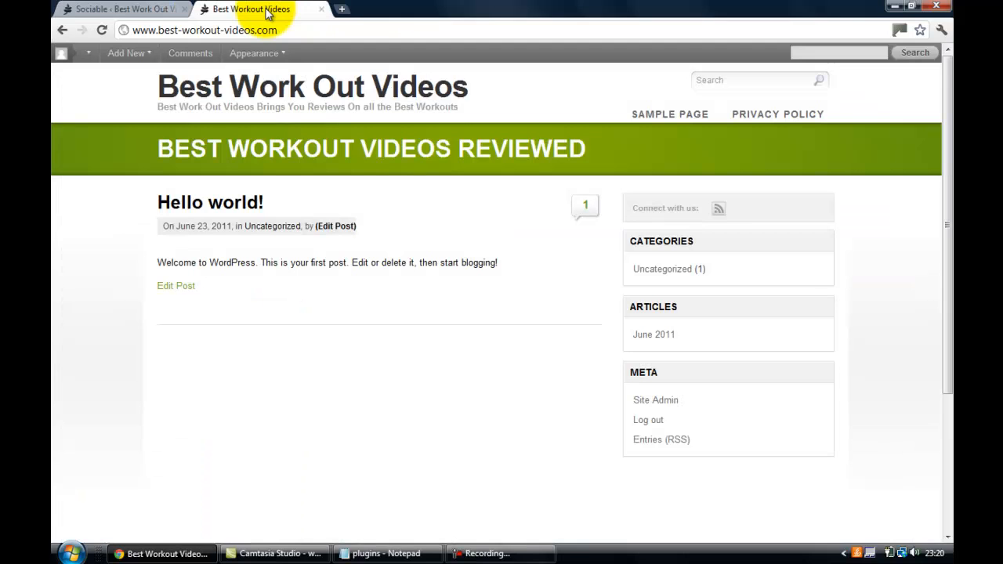
- Open the Hello world! post and check its share icons against the sites selected in the Sociable options
left_click(179, 211)
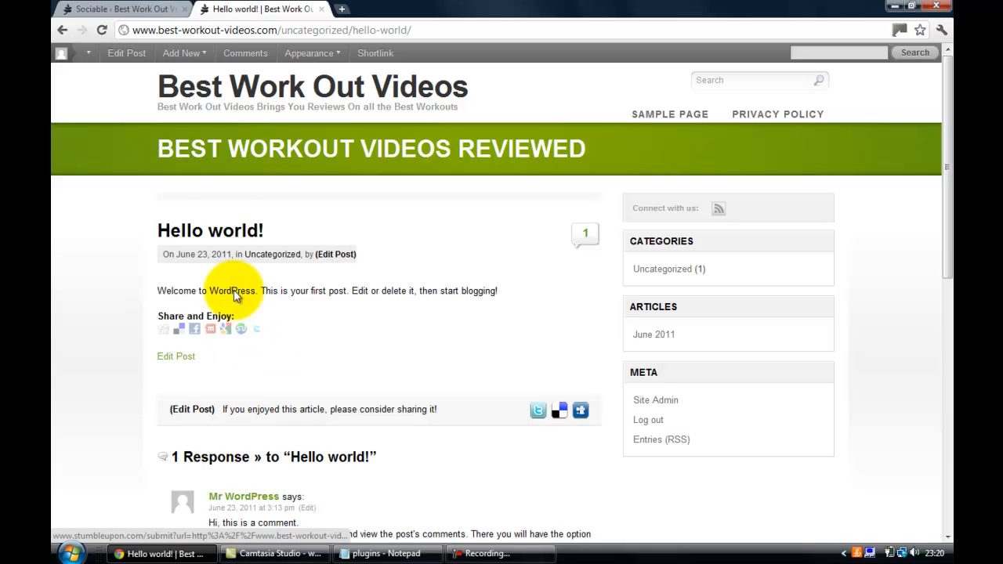
left_click(147, 16)
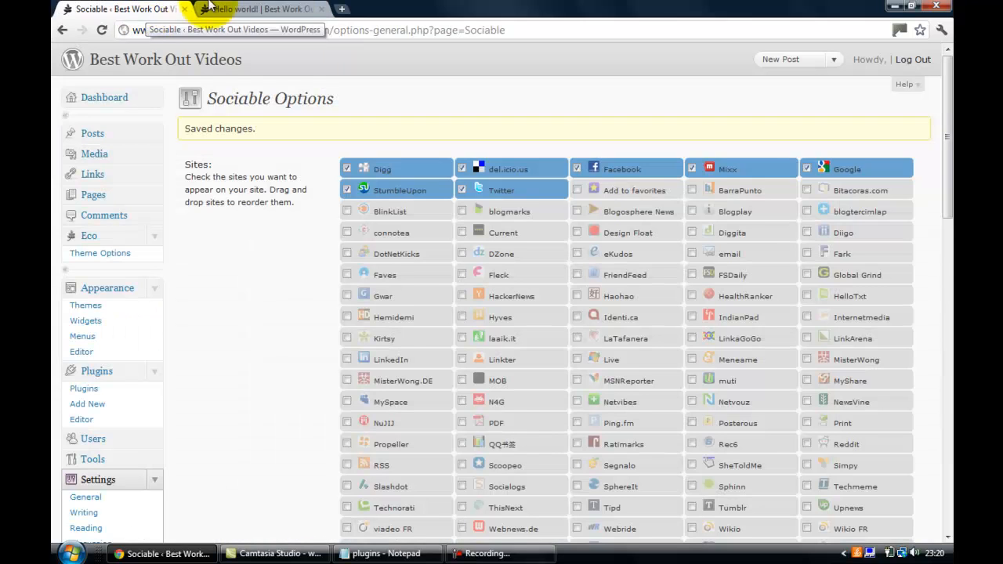
left_click(243, 9)
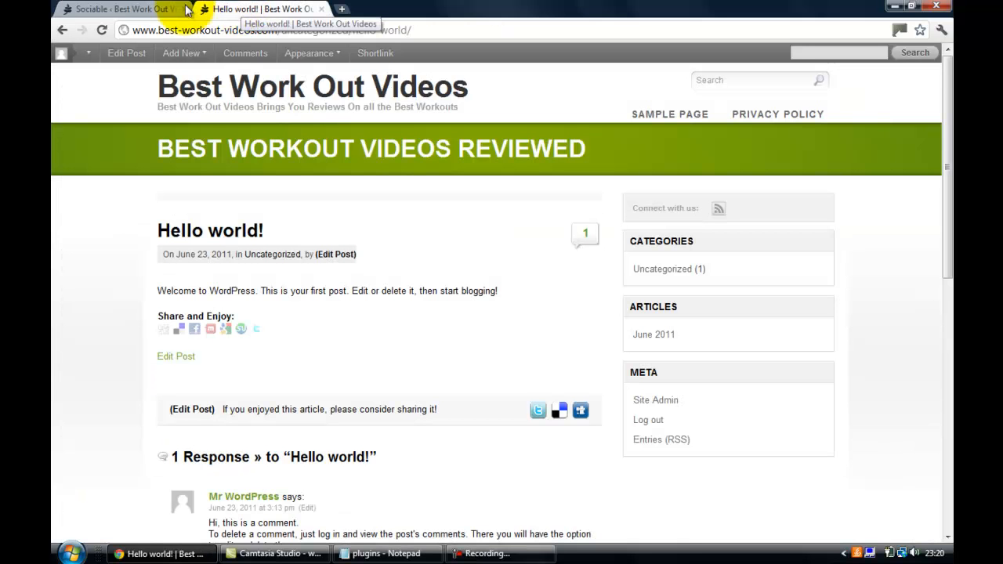
left_click(159, 10)
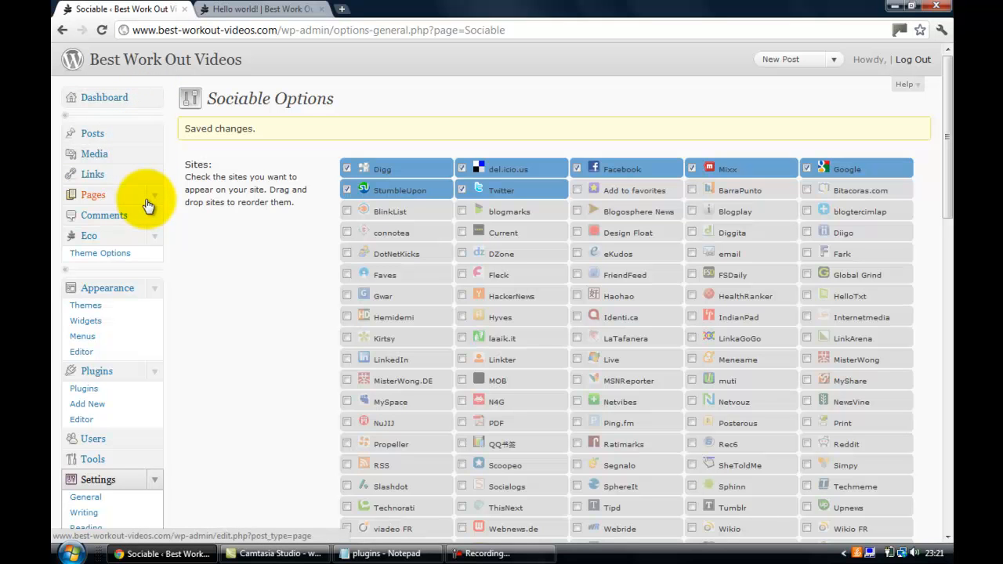
- Open the post categories and change the name of the Uncategorized category to "Best Workout Videos"
left_click(153, 139)
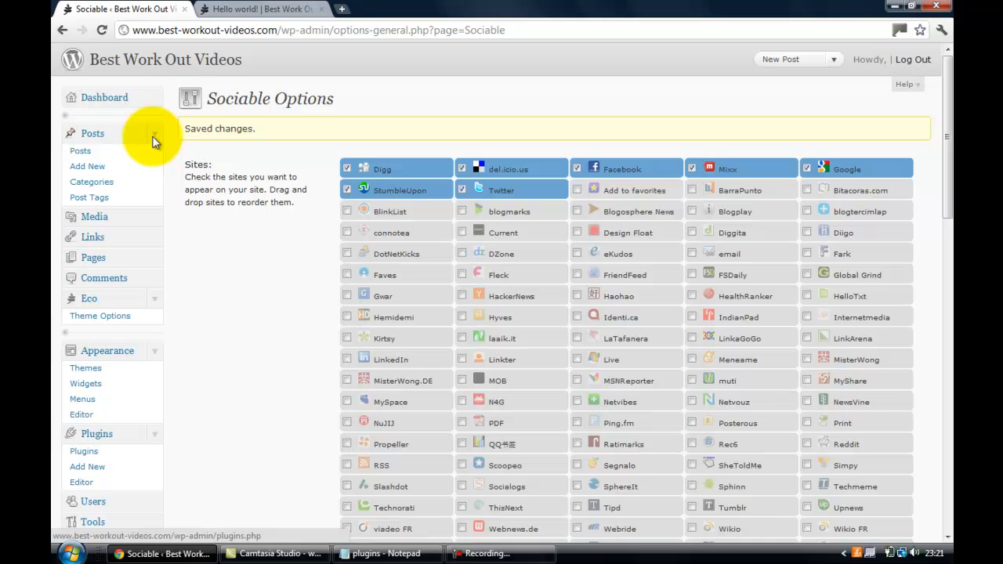
left_click(101, 184)
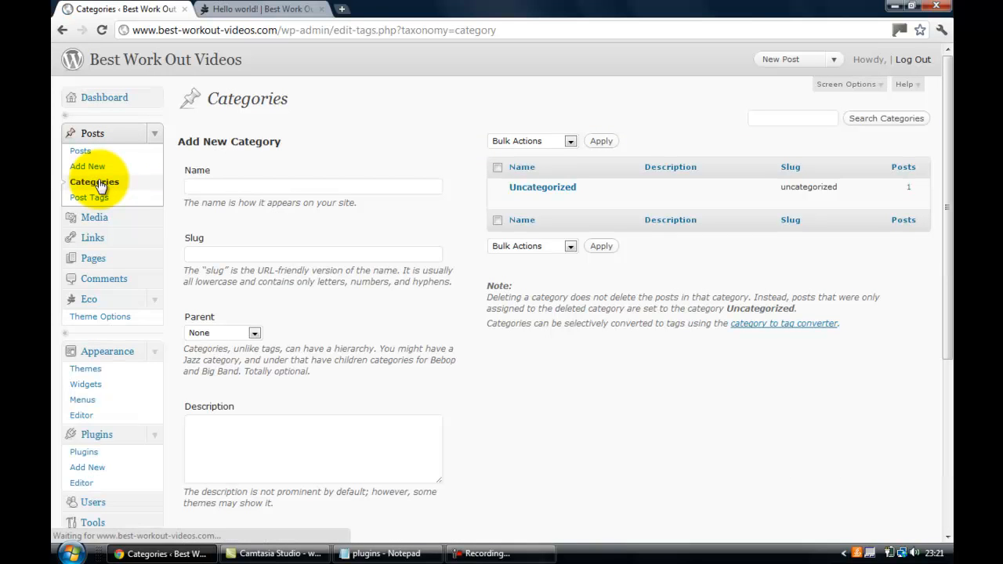
mouse_move(524, 192)
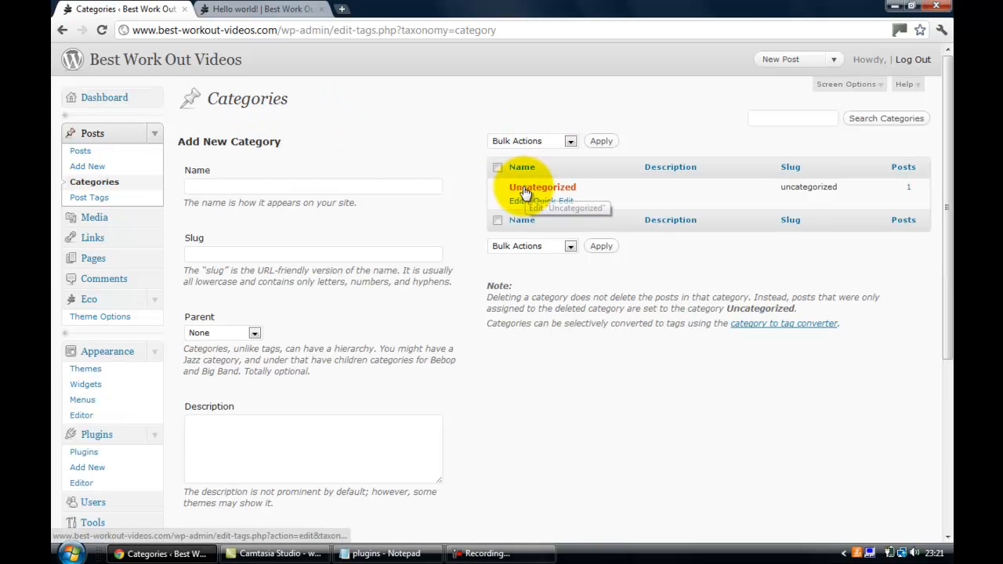
left_click(517, 201)
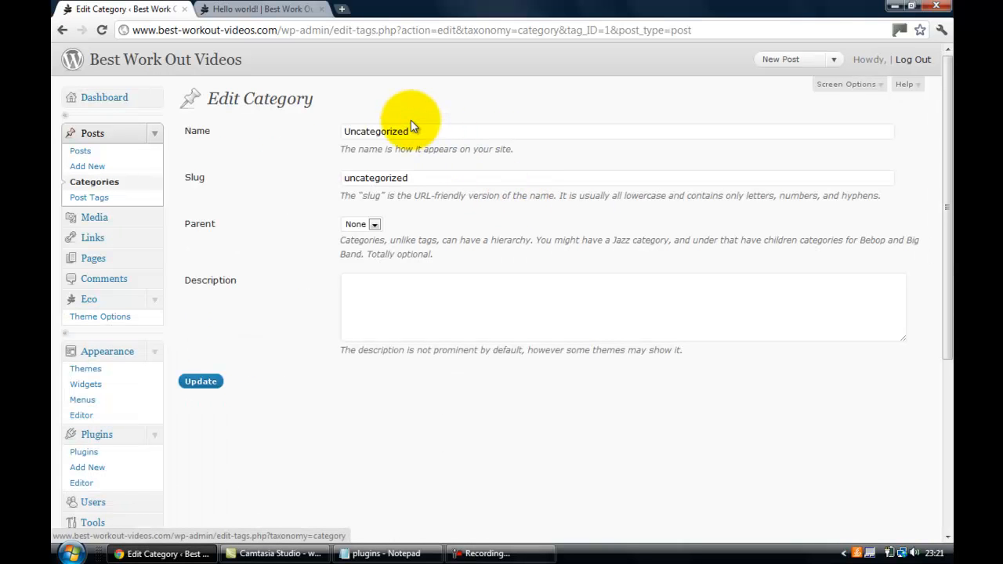
left_click_drag(412, 131, 324, 130)
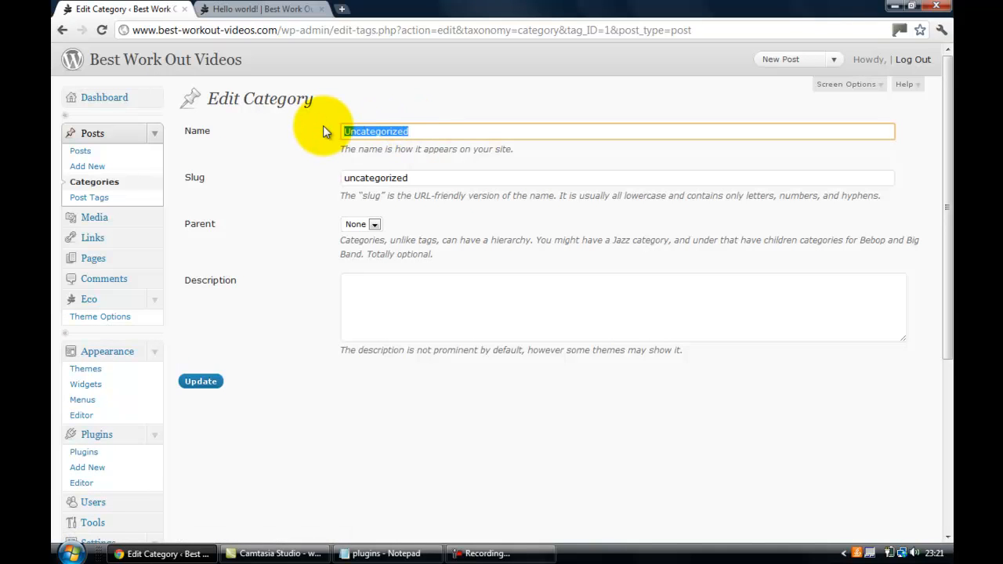
type("Best Workout Vu=")
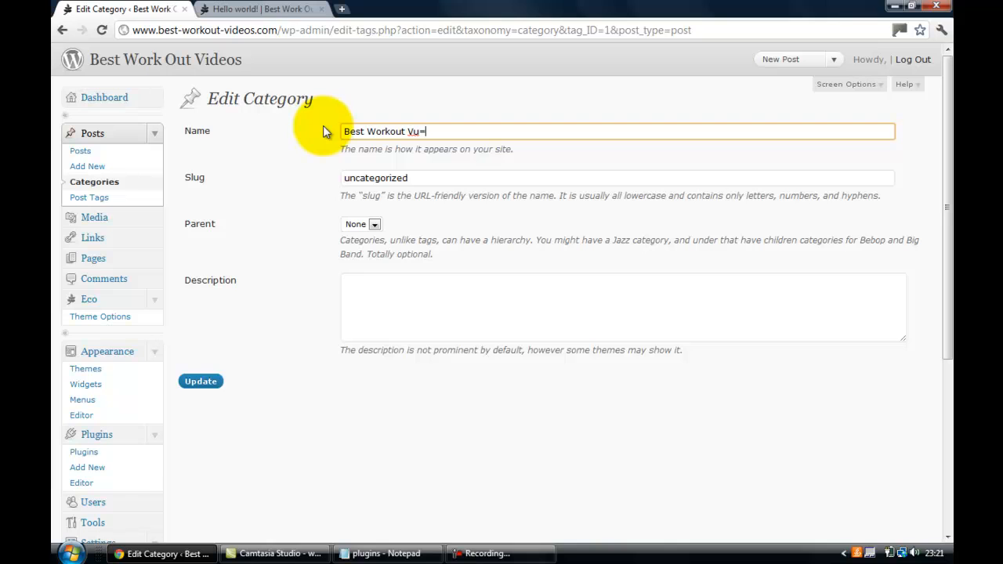
key("BackSpace")
type("ideos")
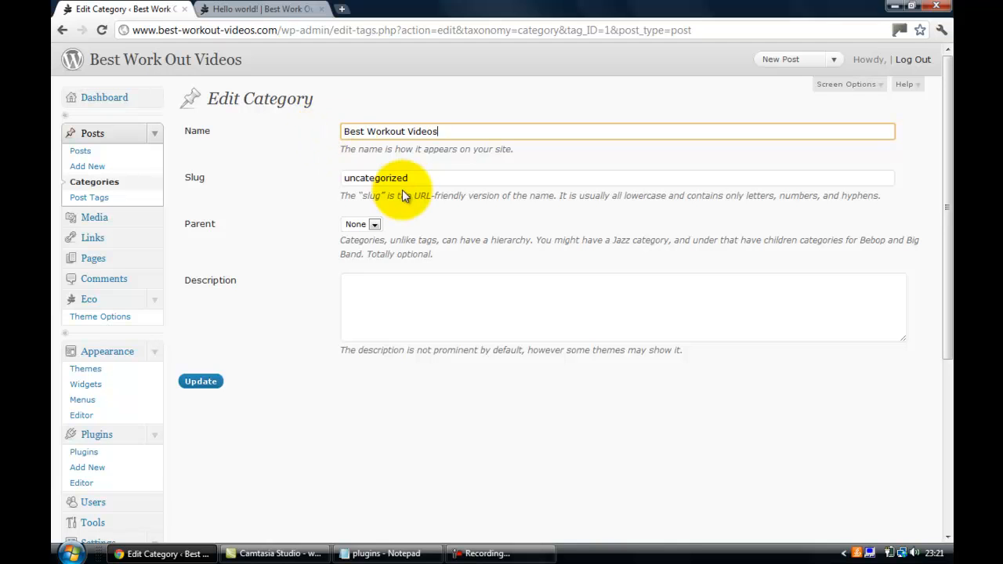
- Set the category's slug to "Best-Workout-Videos" and update the category
left_click_drag(409, 179, 326, 169)
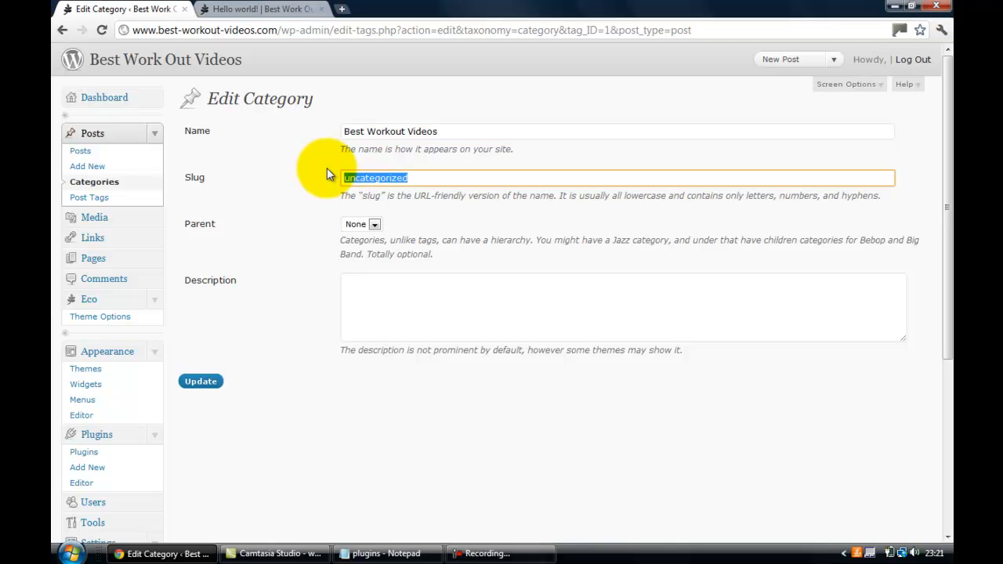
type("Best")
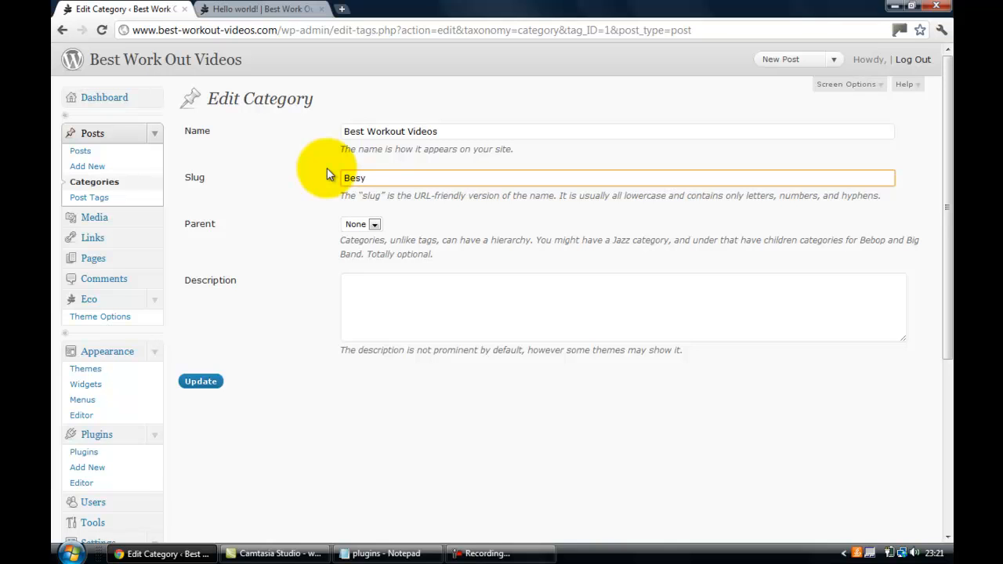
type("-Workout-Videos")
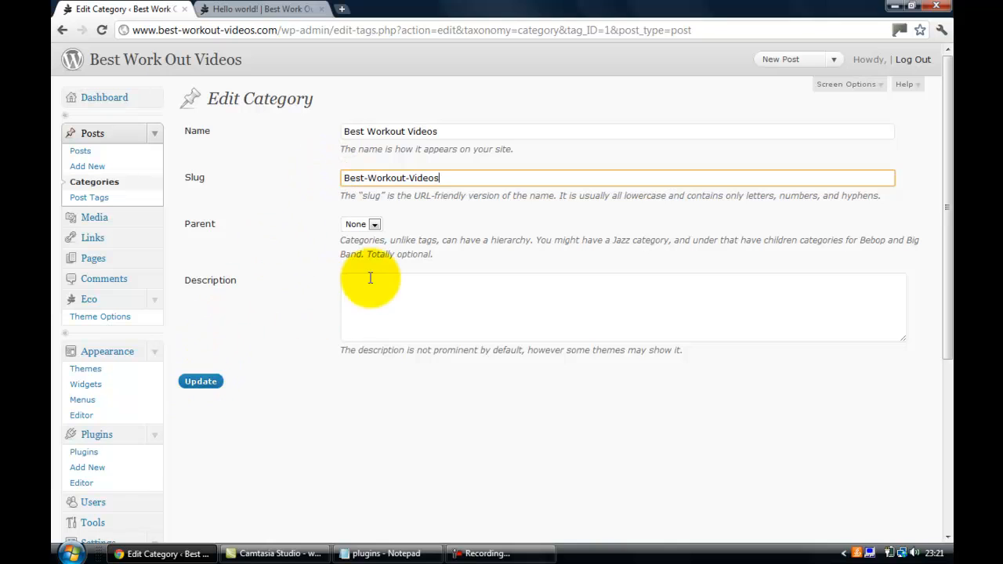
left_click(202, 381)
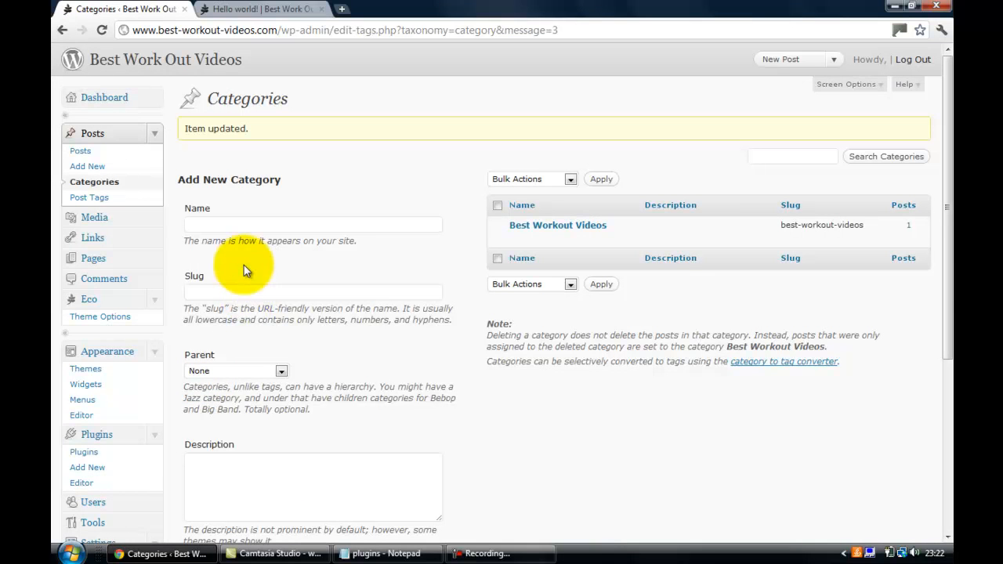
- Copy the keyword "dance exercise videos" from the plugins note in Notepad and paste it as the new category's name
left_click(222, 230)
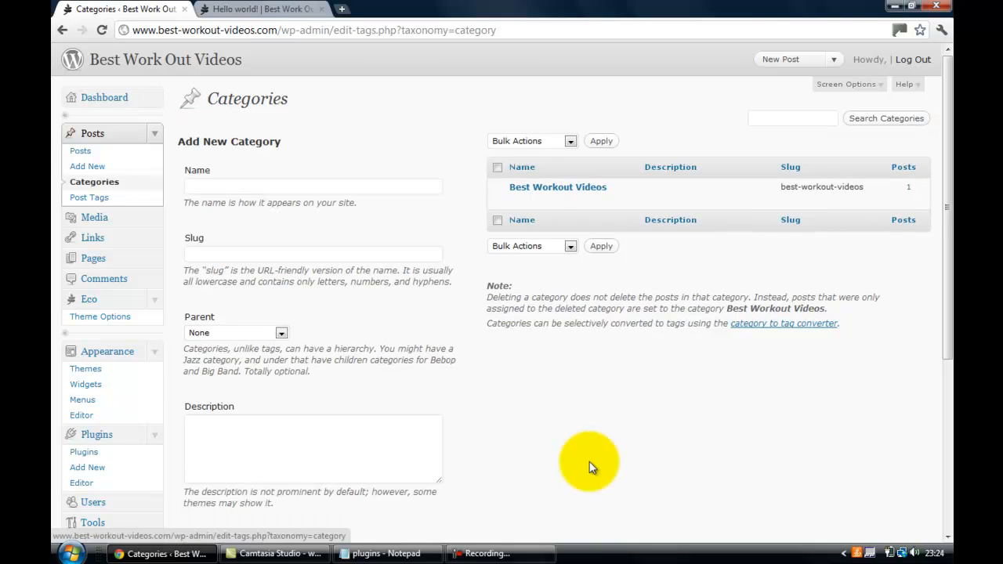
mouse_move(378, 554)
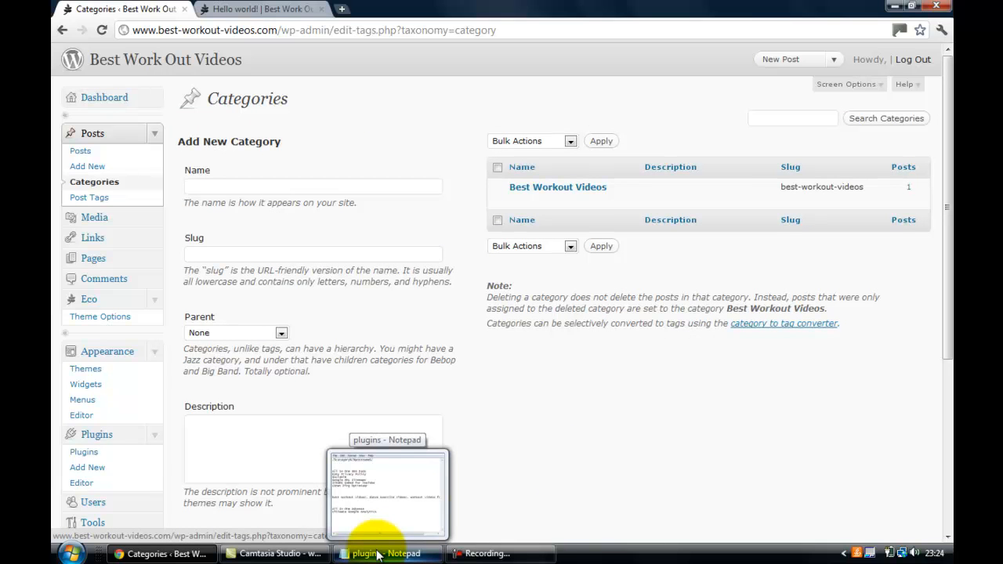
left_click(378, 553)
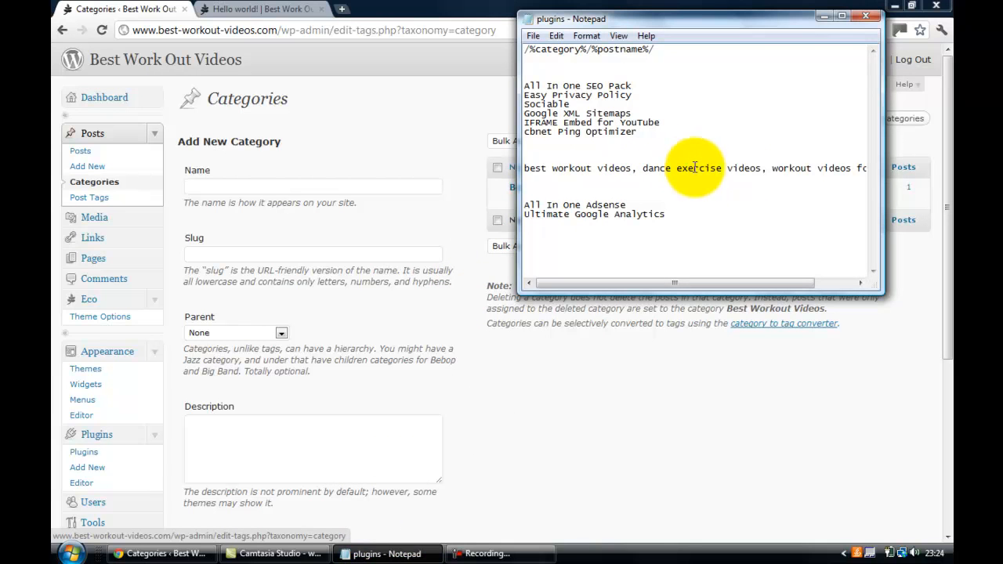
left_click(761, 167)
left_click_drag(760, 169, 525, 169)
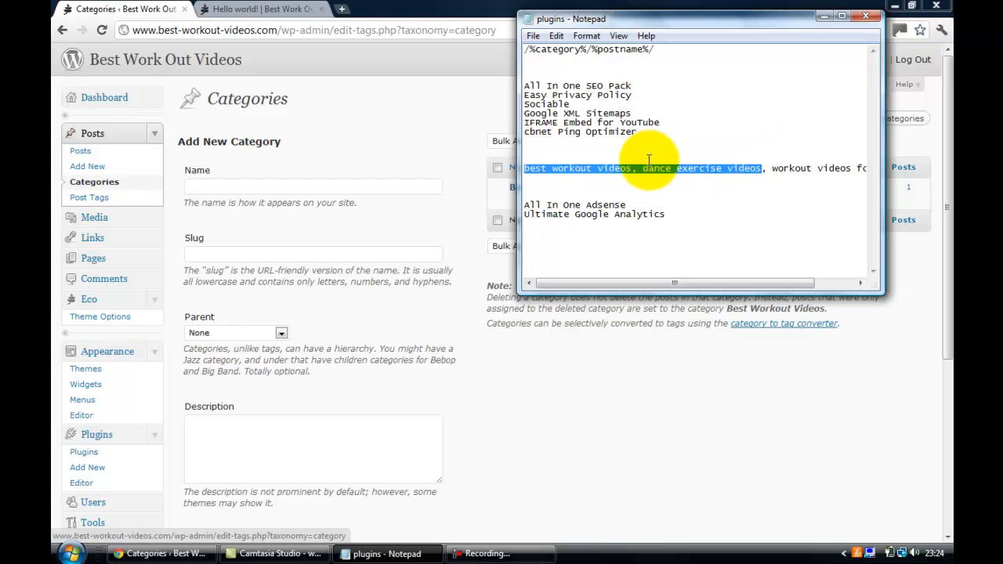
left_click_drag(648, 159, 643, 170)
key("ctrl+c")
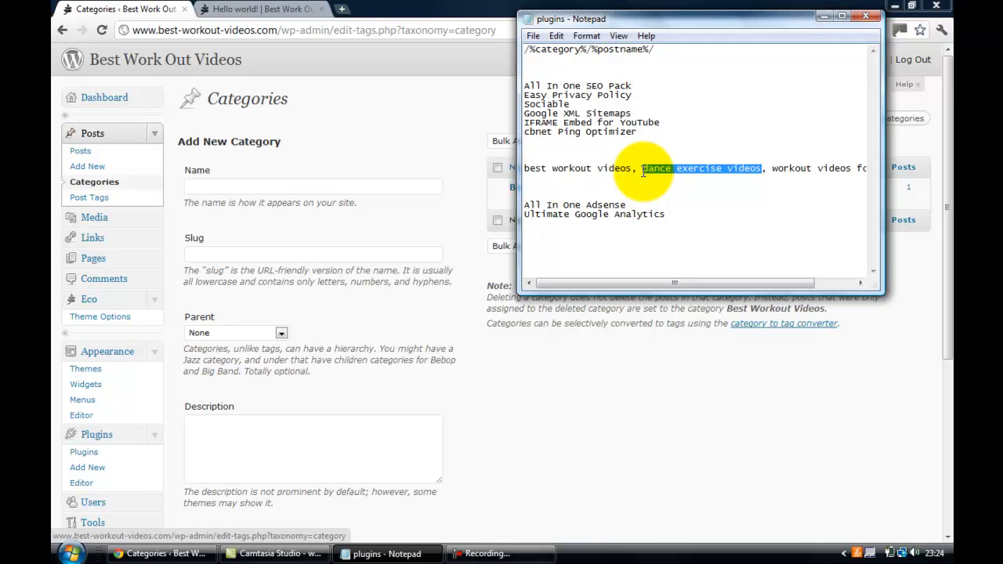
left_click(246, 185)
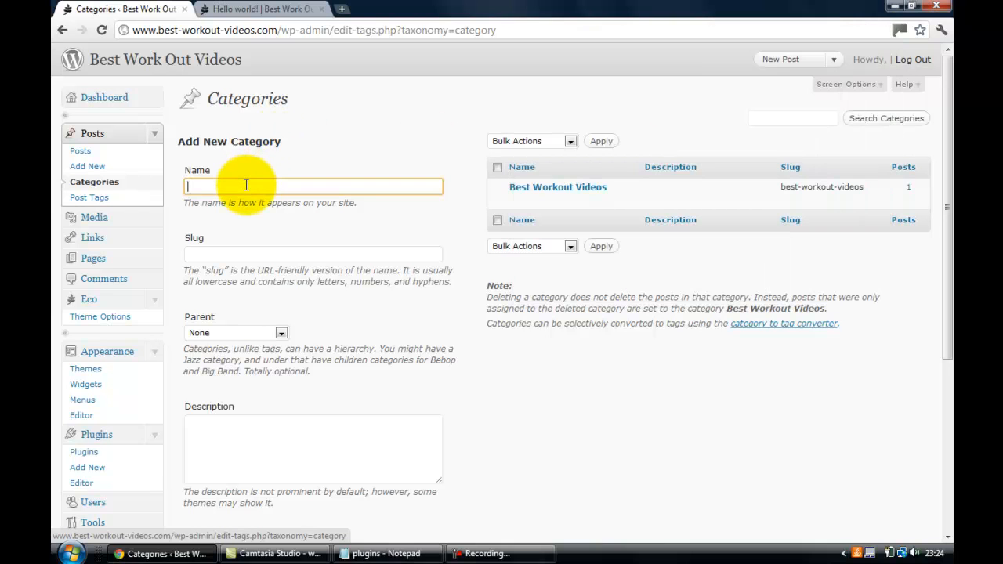
key("ctrl+v")
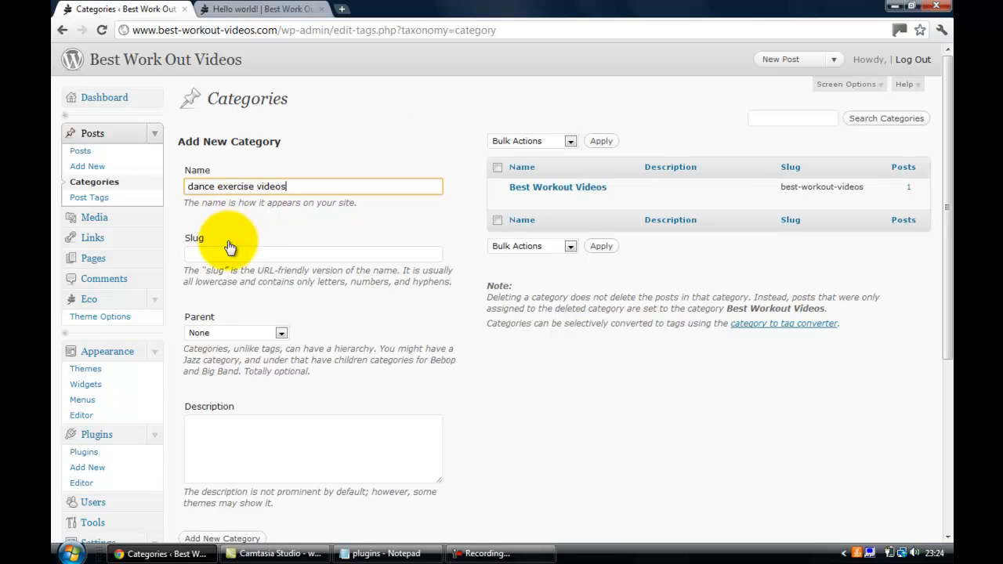
- Set the new category's slug to "dance-exercise-videos" and add the category
left_click(248, 417)
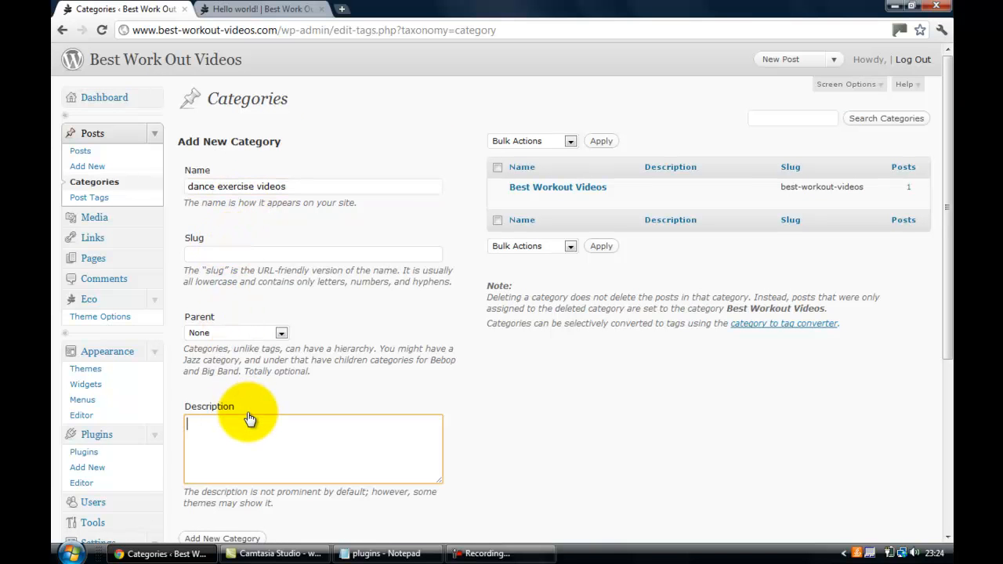
left_click(231, 255)
type("dance")
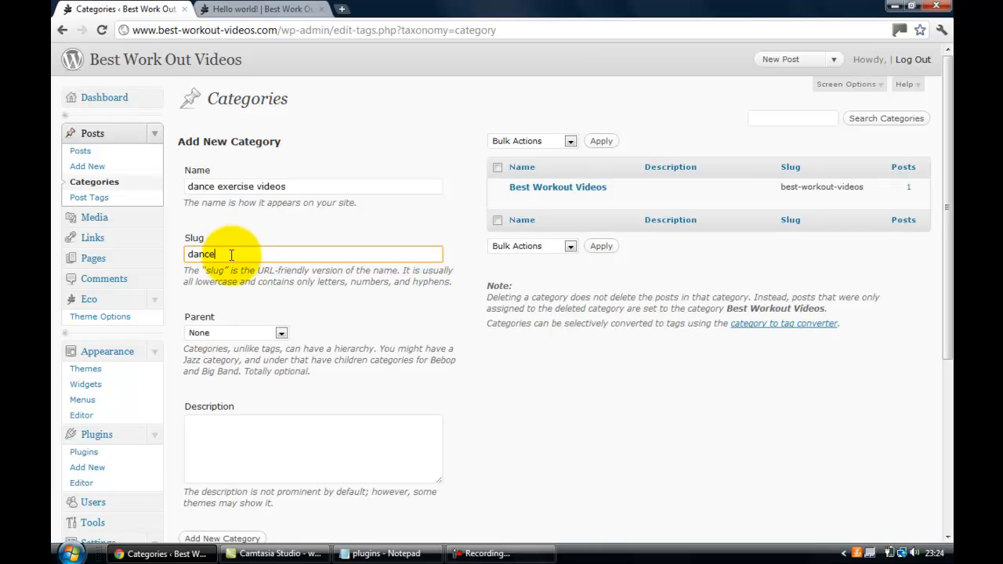
type("-exercise-")
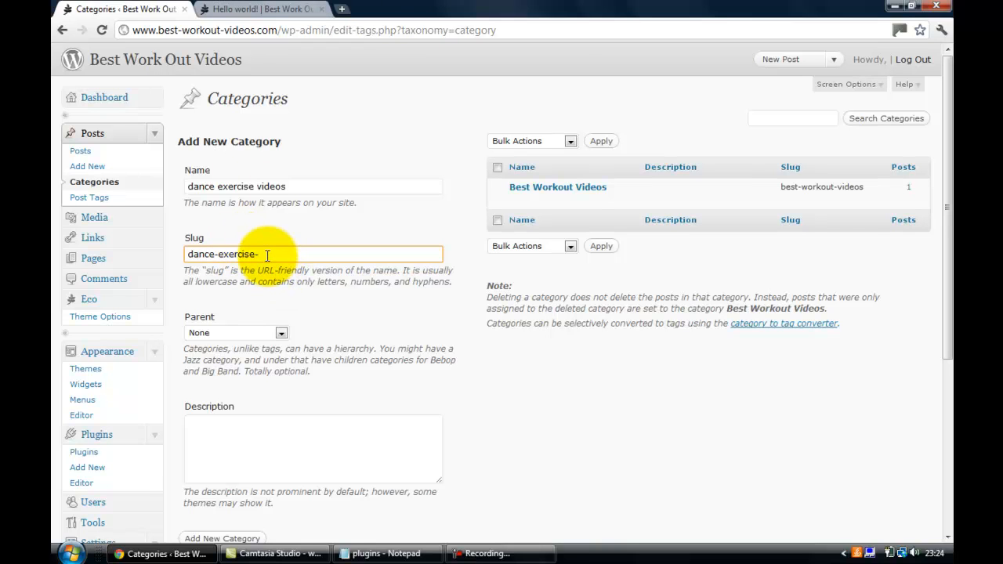
type("videos")
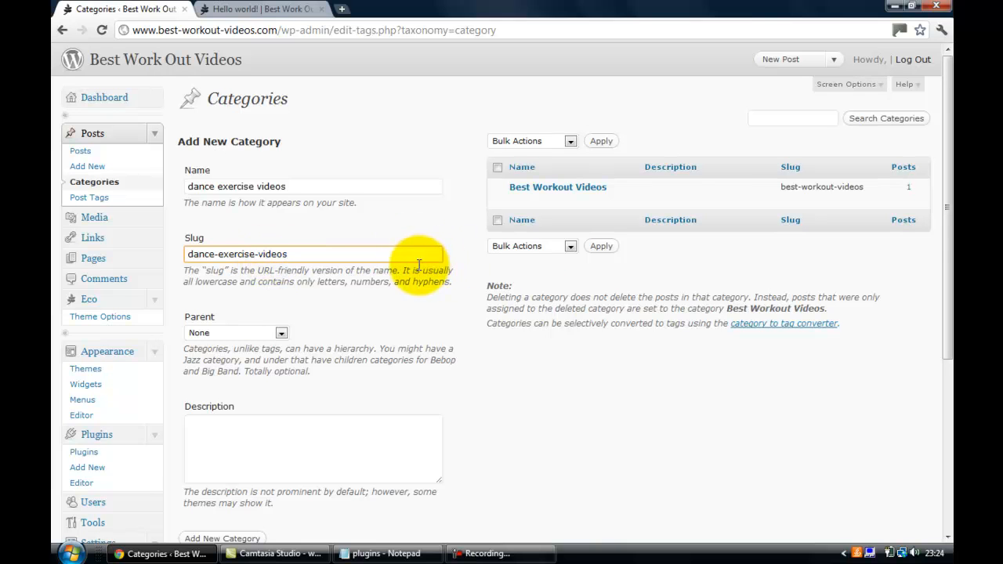
left_click_drag(946, 232, 943, 279)
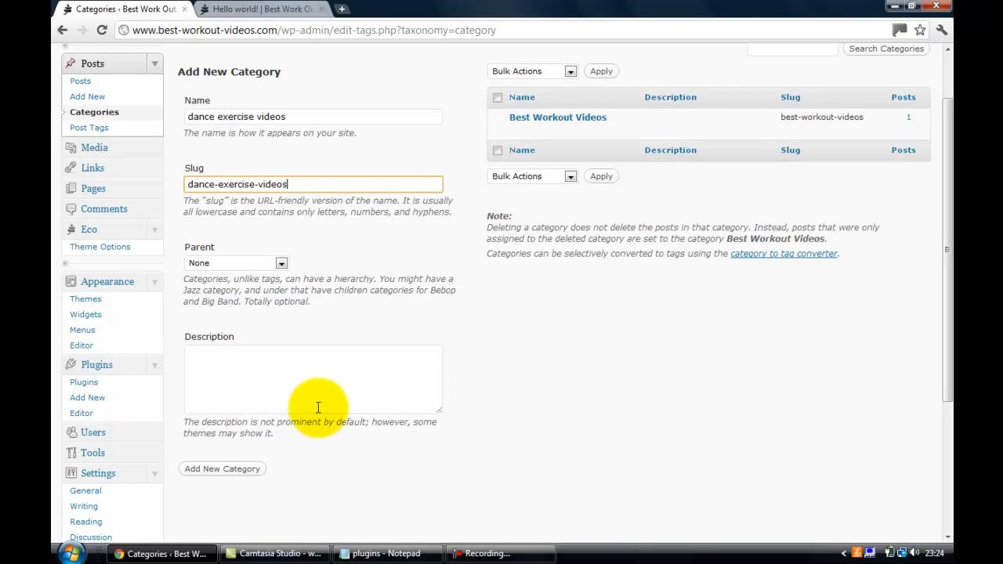
left_click(220, 473)
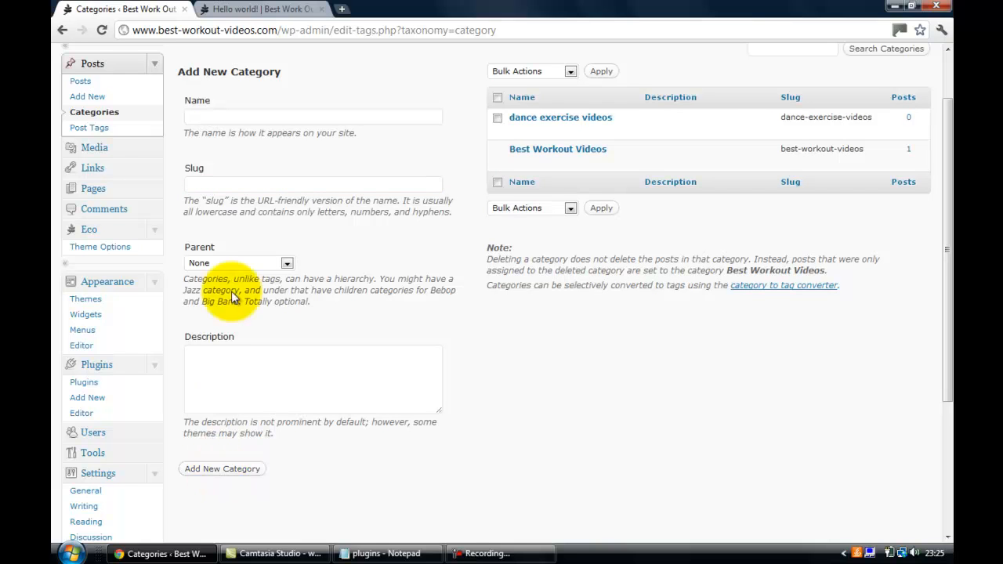
- Copy the keyword "workout videos for women" from the plugins note in Notepad and paste it as the new category's name
left_click(257, 118)
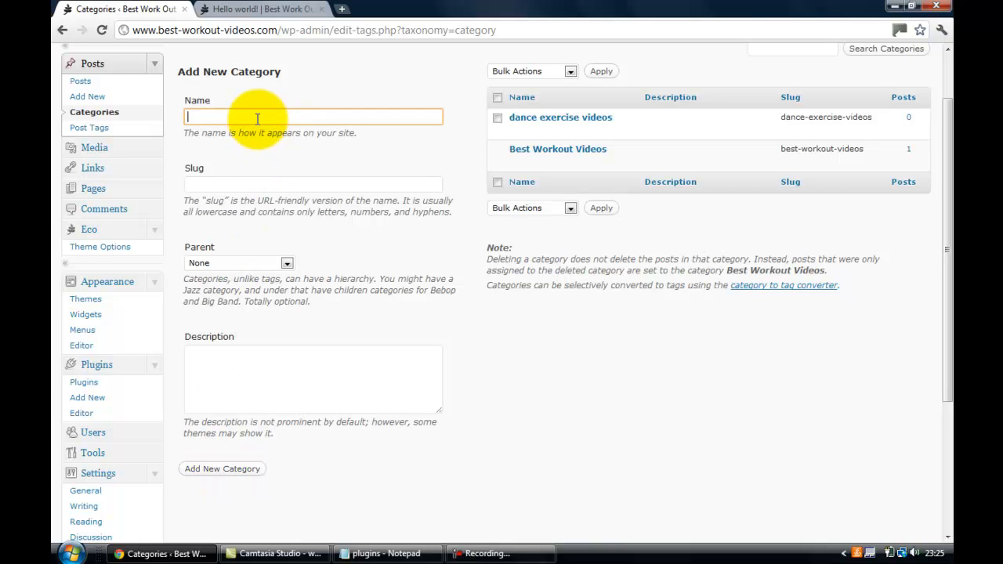
left_click(364, 553)
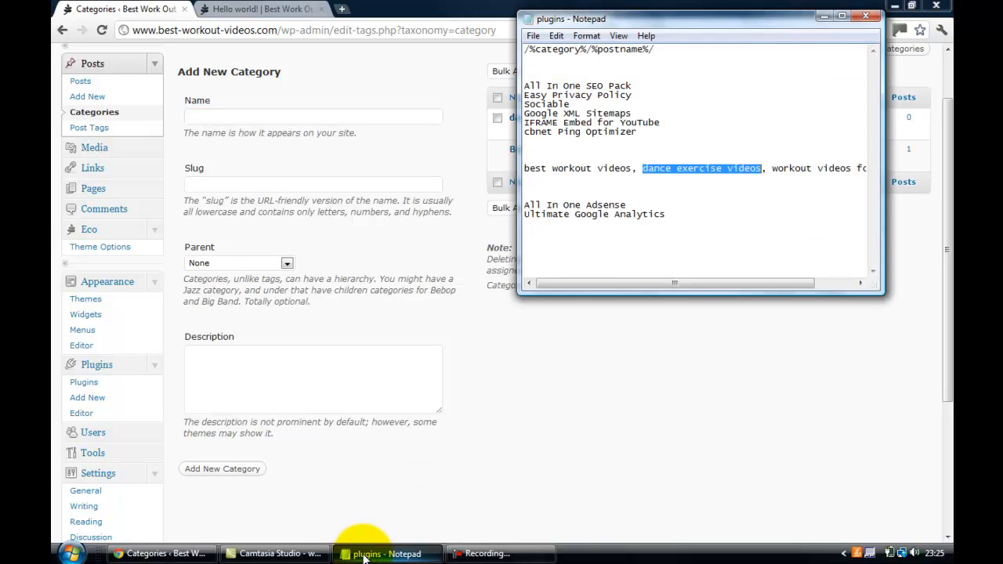
left_click(771, 168)
left_click_drag(771, 168, 915, 164)
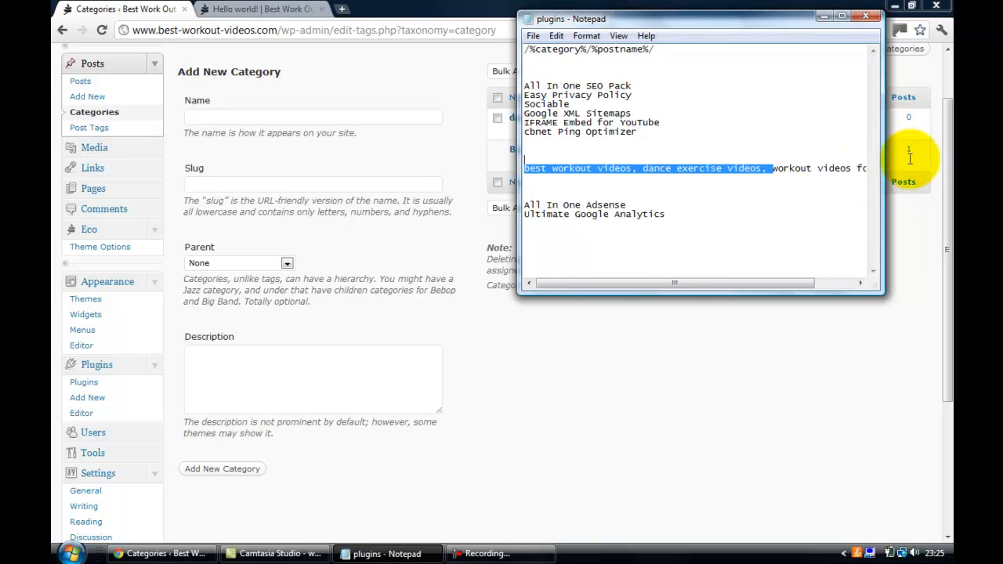
right_click(860, 170)
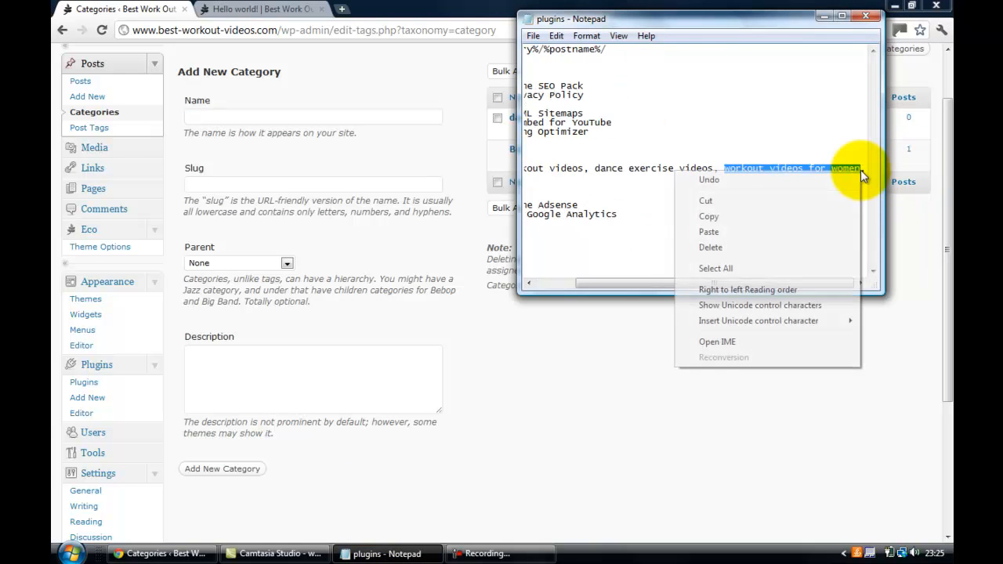
left_click(826, 217)
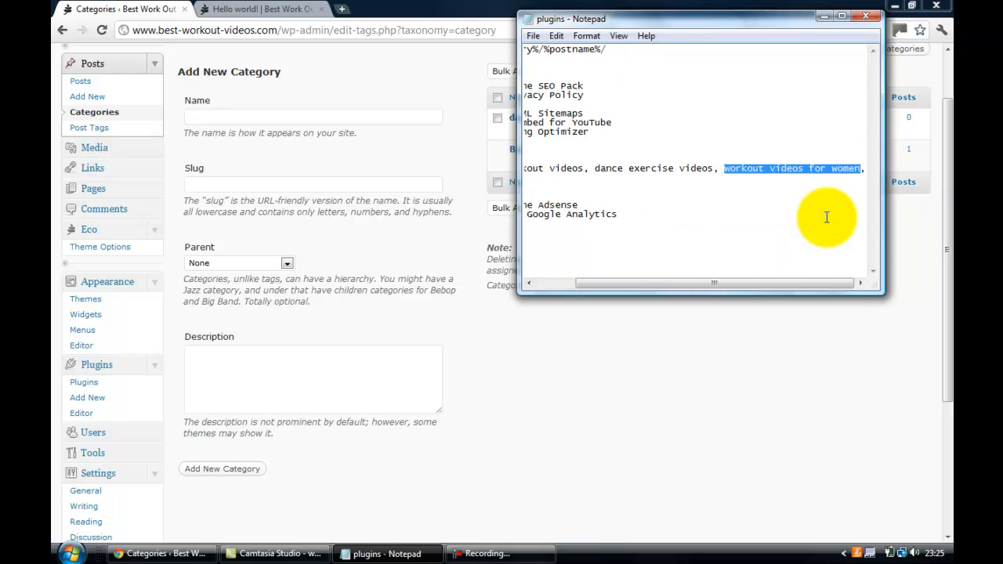
left_click(317, 112)
key("ctrl+v")
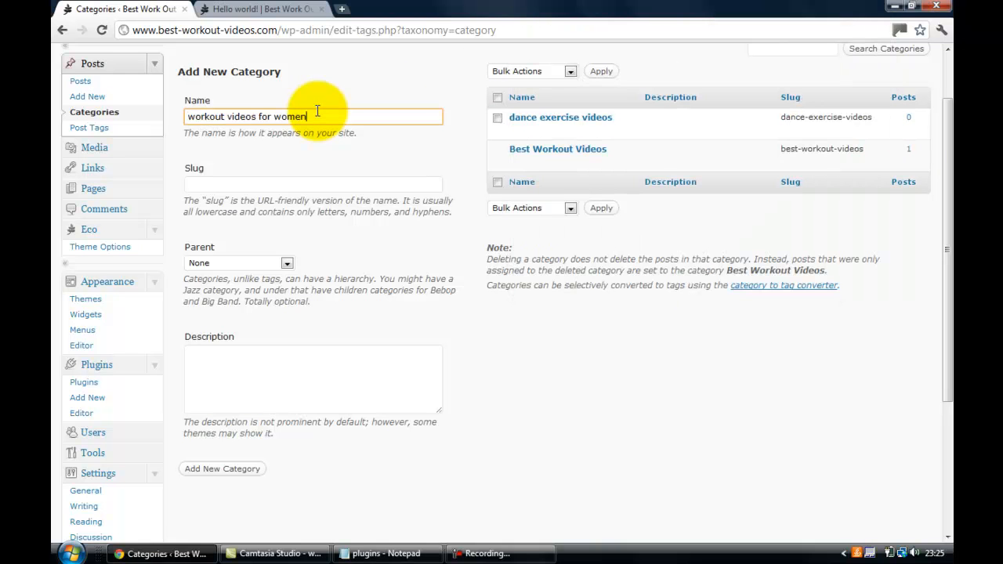
- Set the new category's slug to "workout-videos-for-women"
left_click(246, 179)
type("wo")
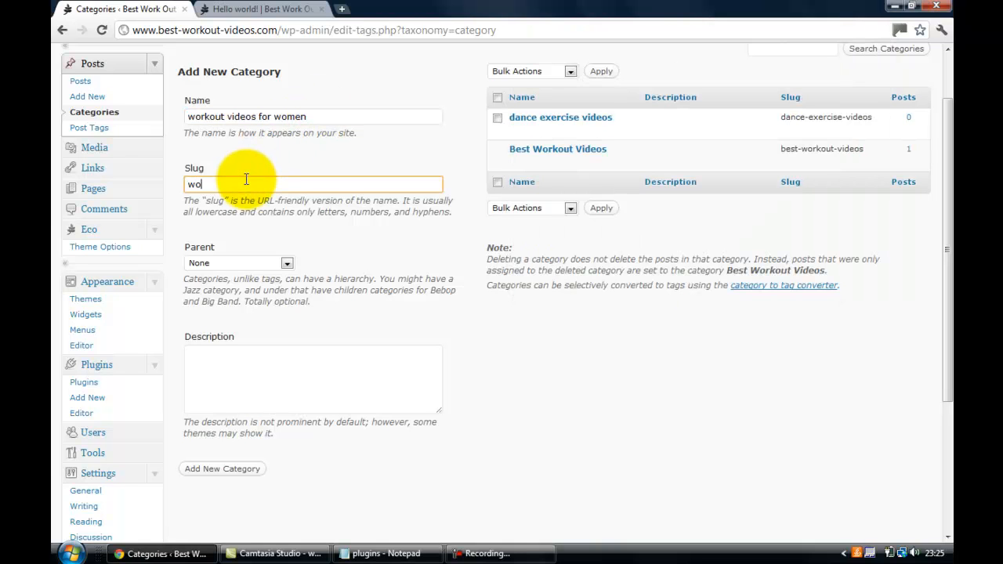
type("rkout-videos-for-women")
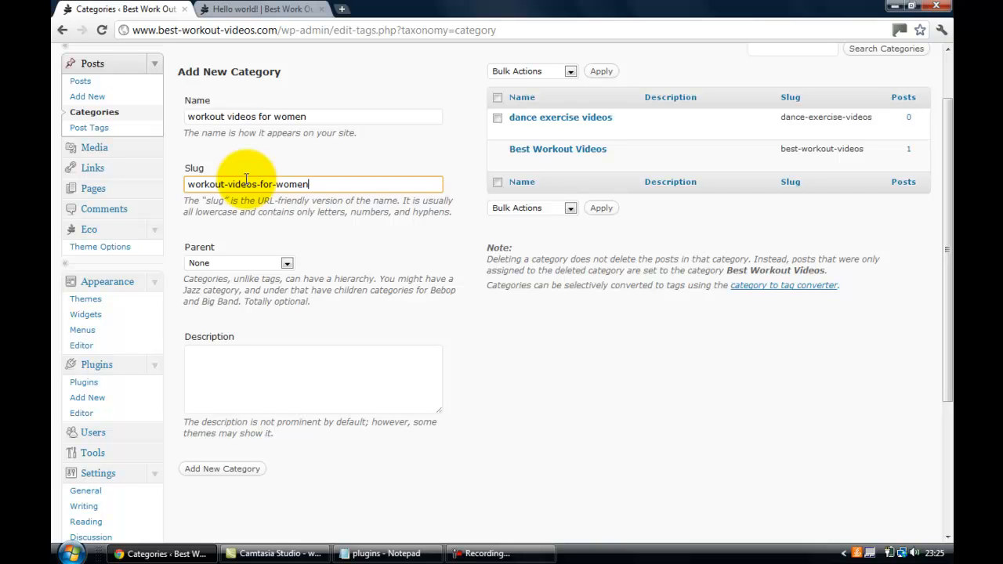
- Capitalize the new category's name as "Workout Videos for Women" and add the category
left_click(197, 119)
key("BackSpace")
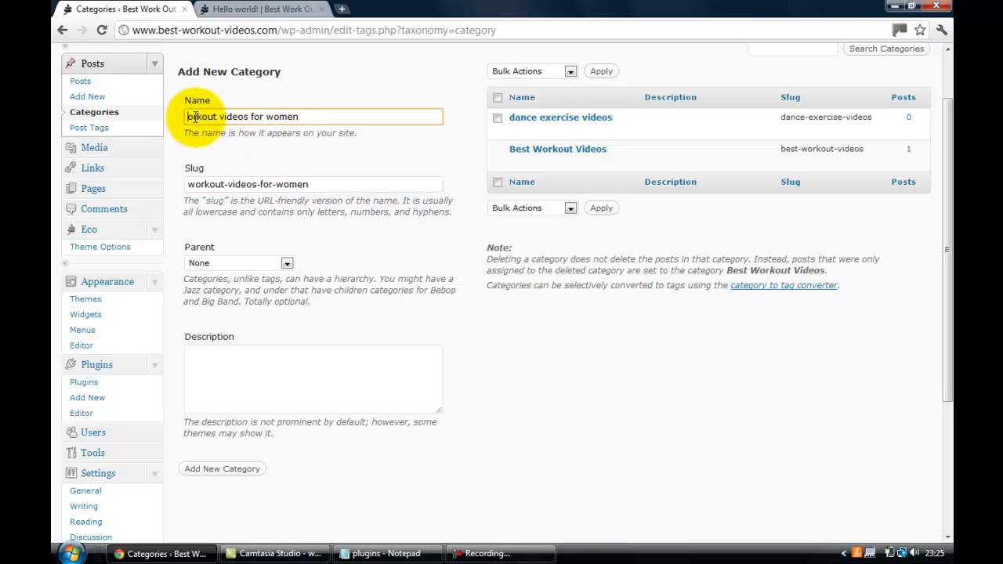
type("W")
left_click(233, 117)
key("BackSpace")
type("V")
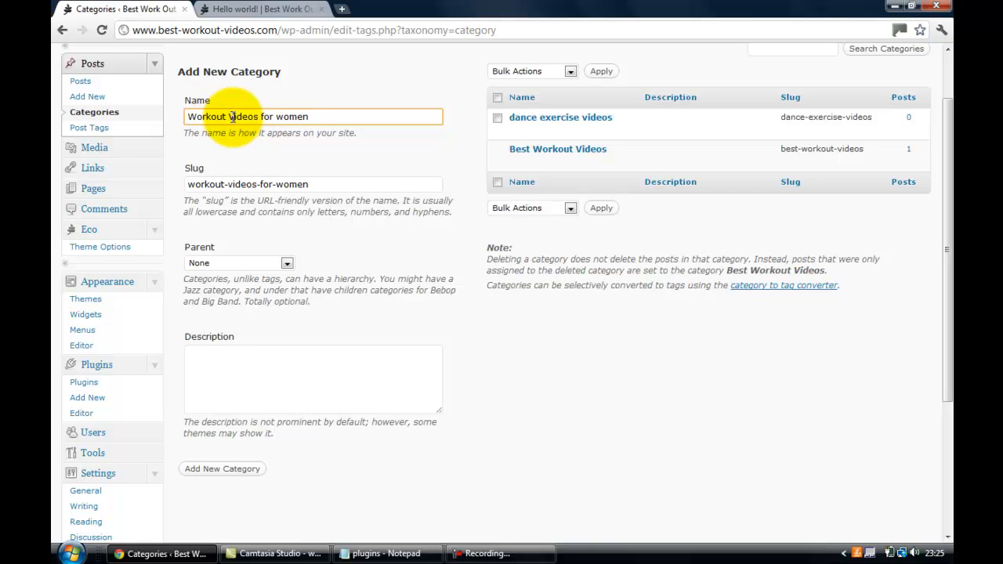
left_click(280, 116)
key("BackSpace")
type("W")
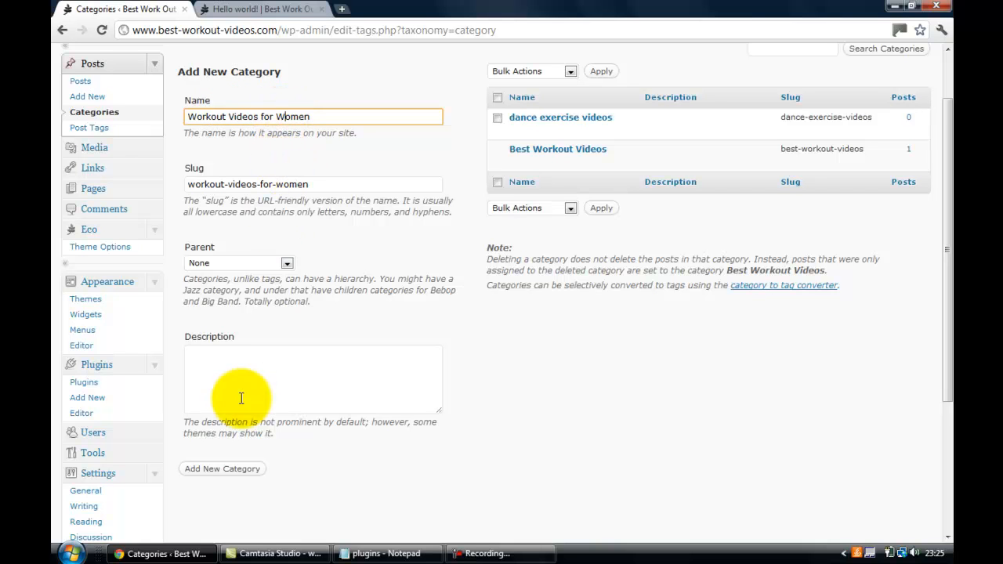
left_click(224, 469)
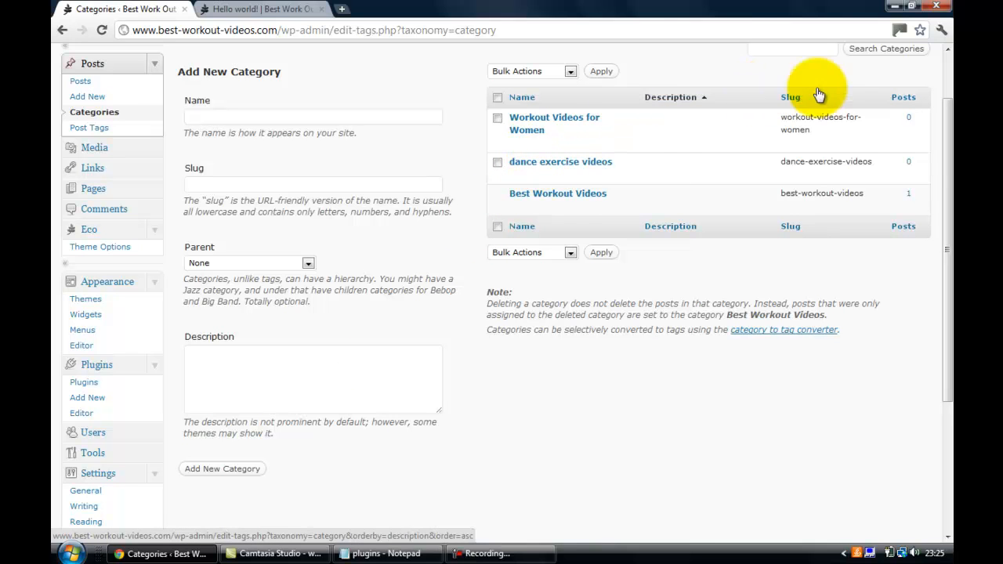
- Look through the general settings and check the default post category choices in the writing settings
left_click_drag(946, 153, 947, 288)
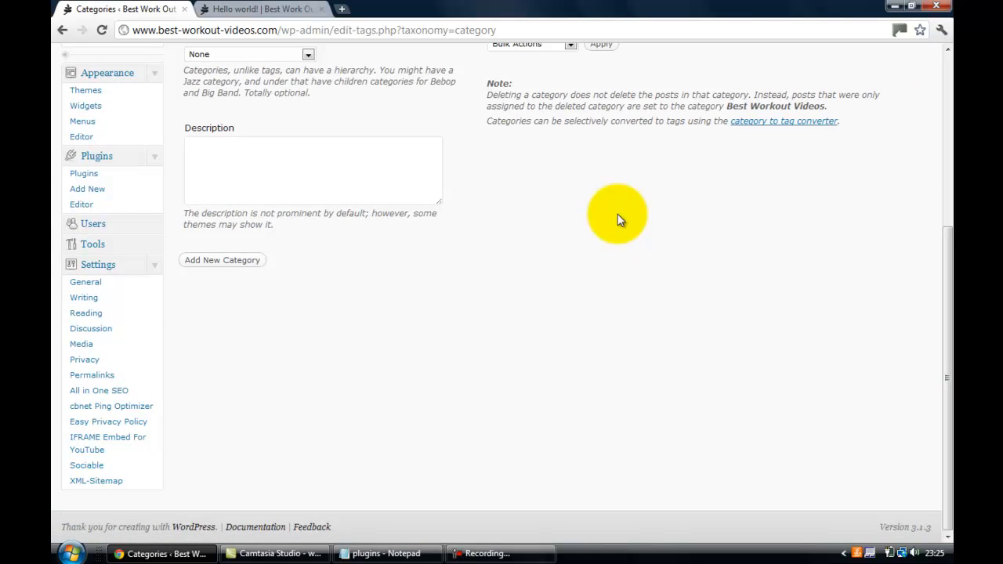
left_click(88, 285)
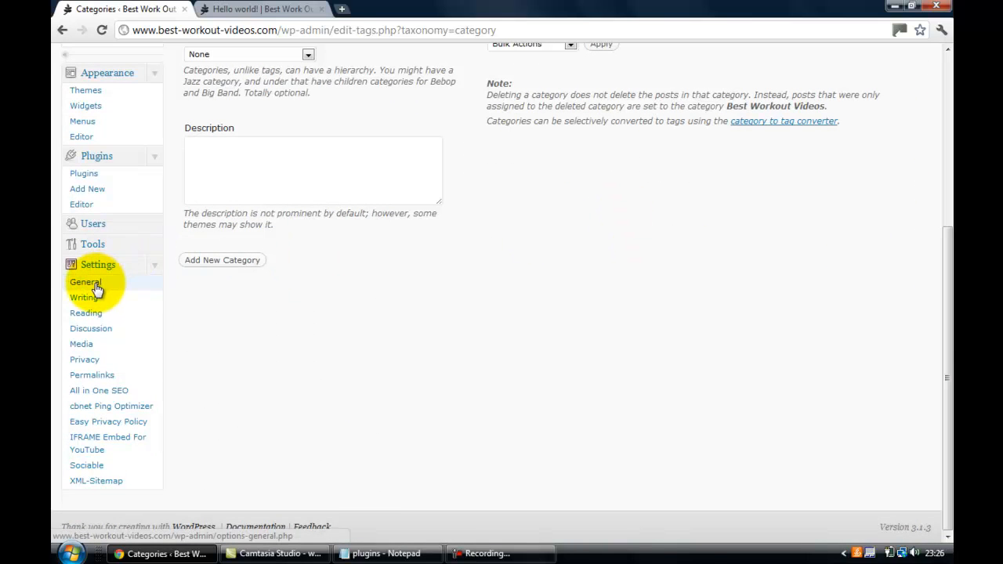
scroll(948, 168, "down", 3)
left_click_drag(947, 168, 945, 224)
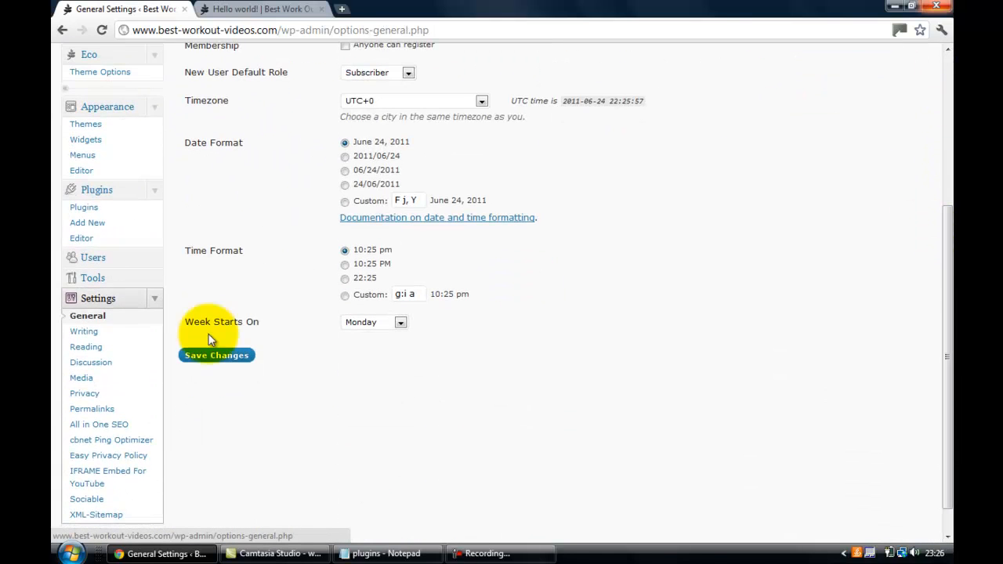
left_click(88, 335)
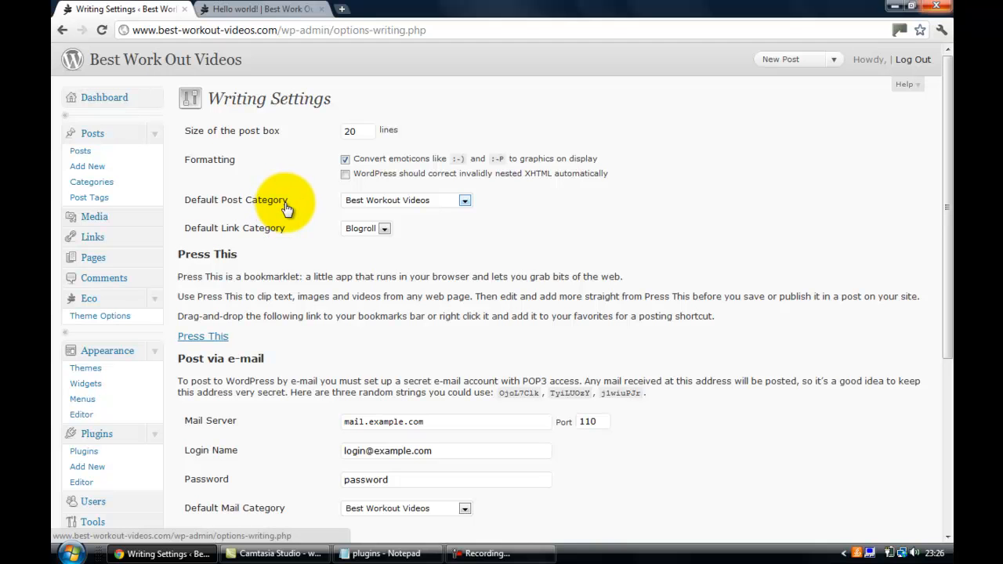
left_click(464, 202)
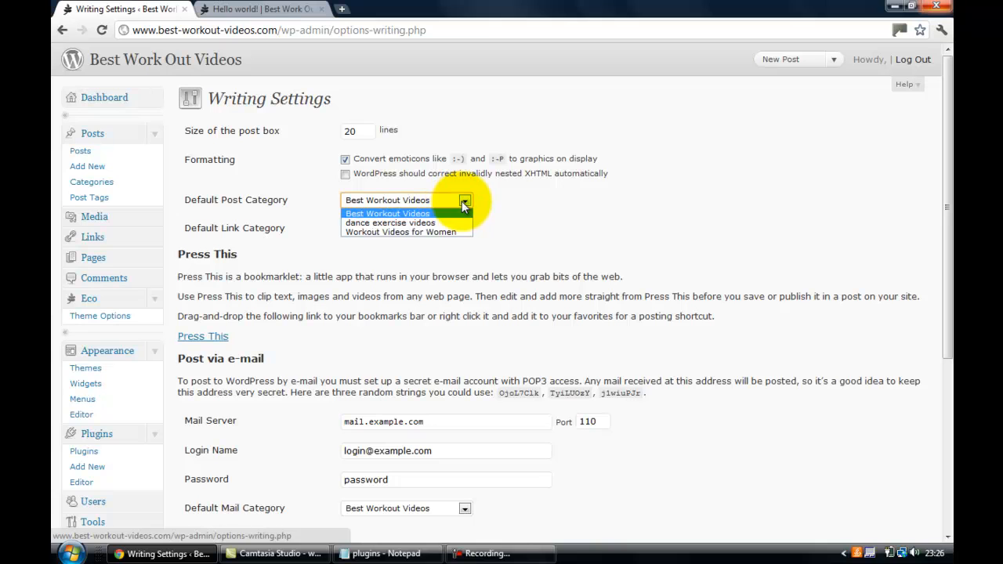
left_click(465, 202)
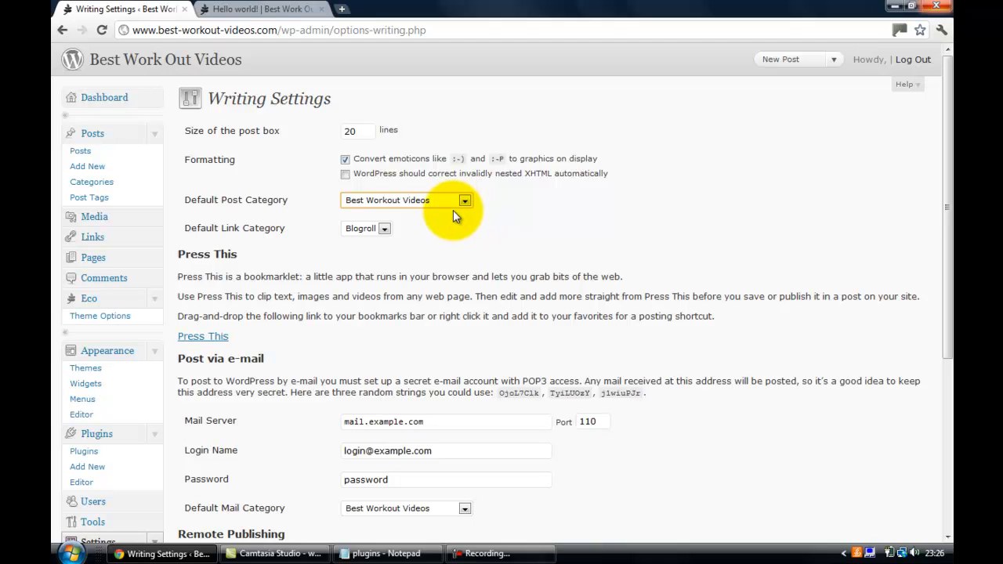
- Return to the dashboard, then reload the blog's "Hello world!" post to check its categories
left_click(130, 98)
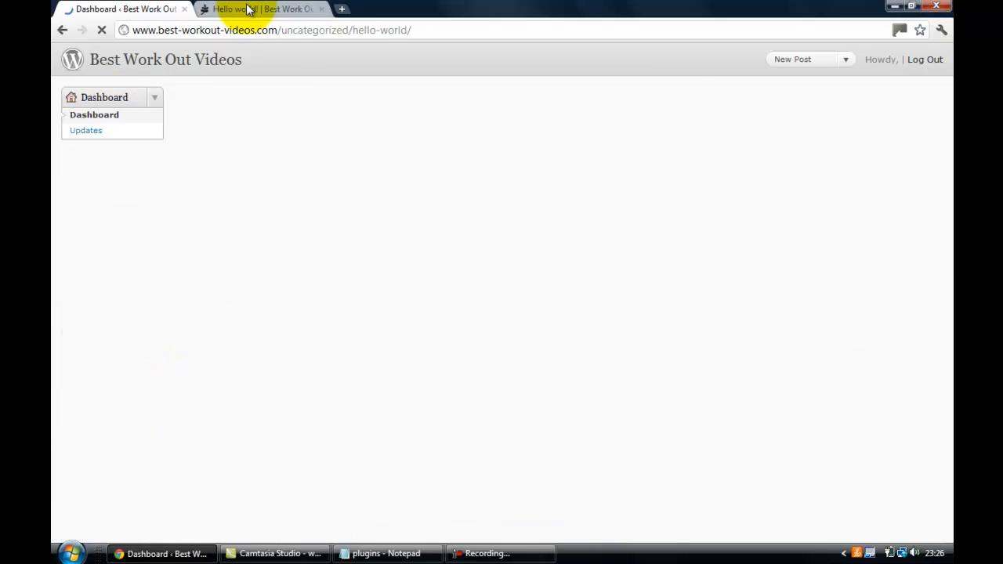
left_click(249, 8)
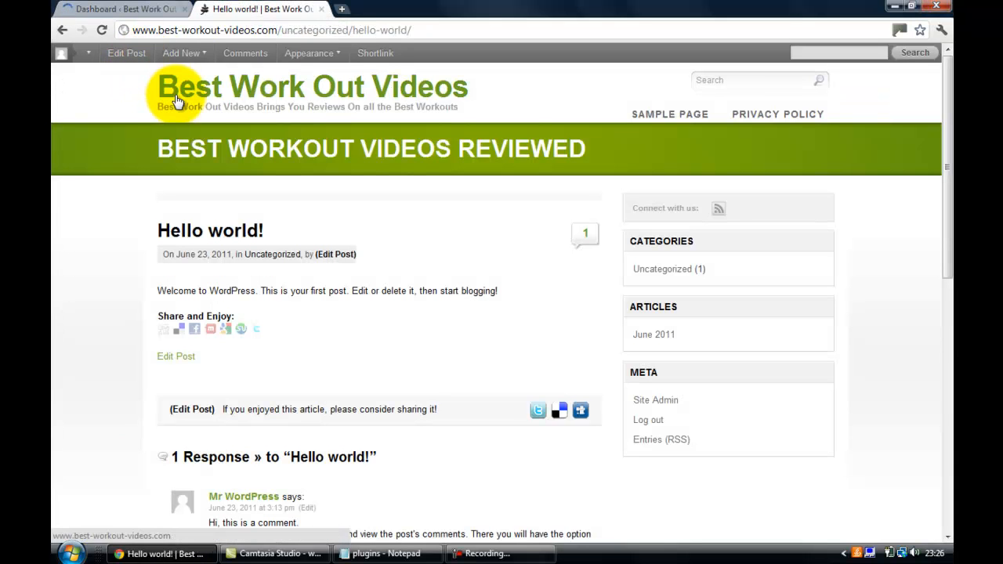
left_click(103, 29)
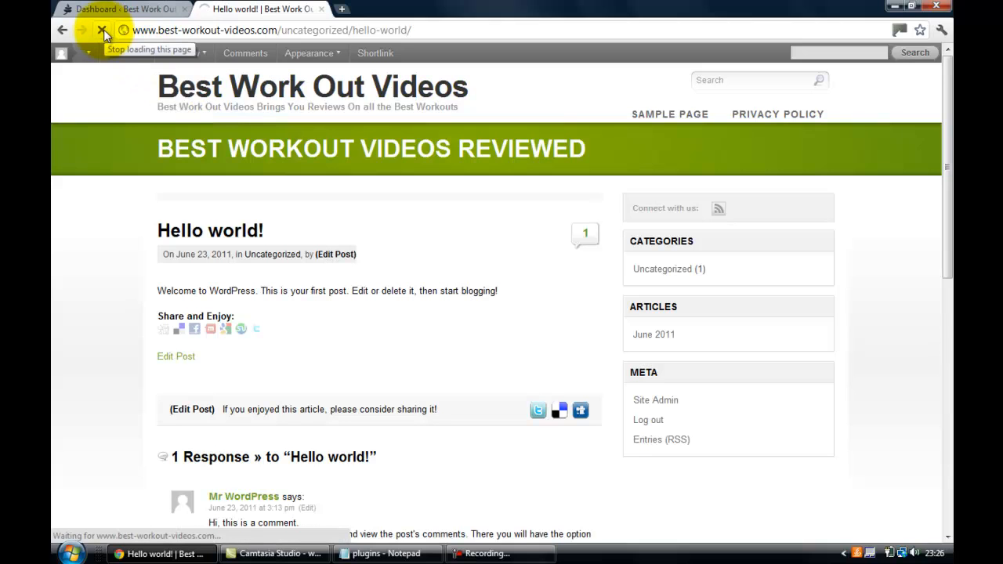